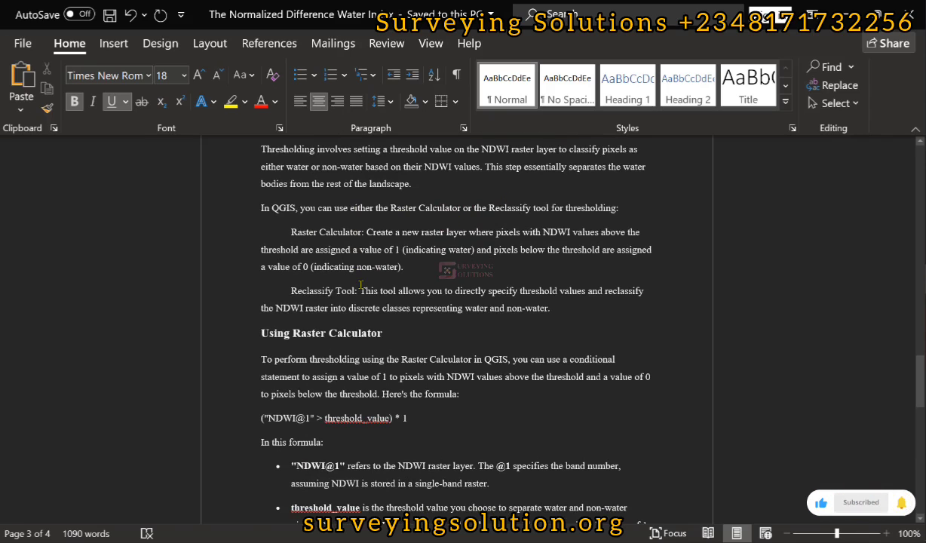
# Scroll the Word NDWI guide down to the extraction and export steps and back up.
pyautogui.scroll(-3, 361, 285)
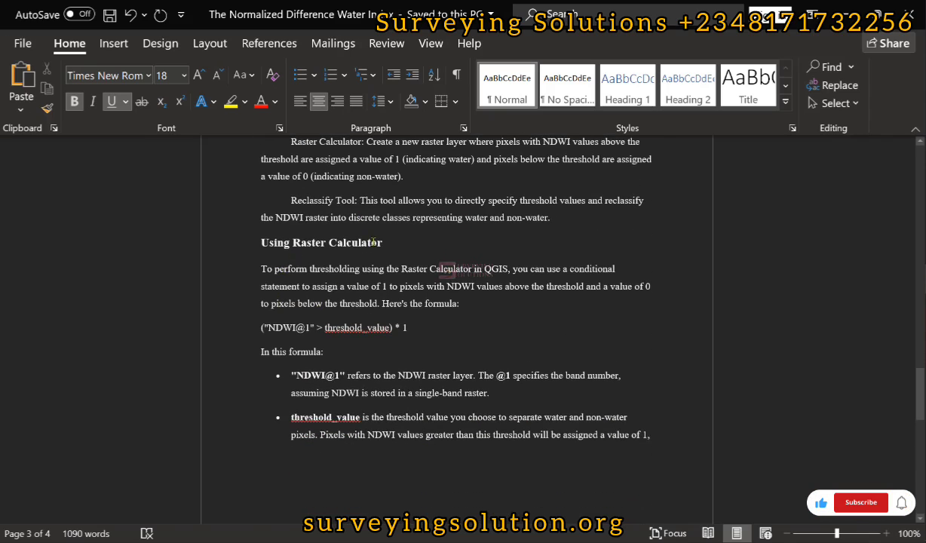
pyautogui.scroll(-3, 370, 242)
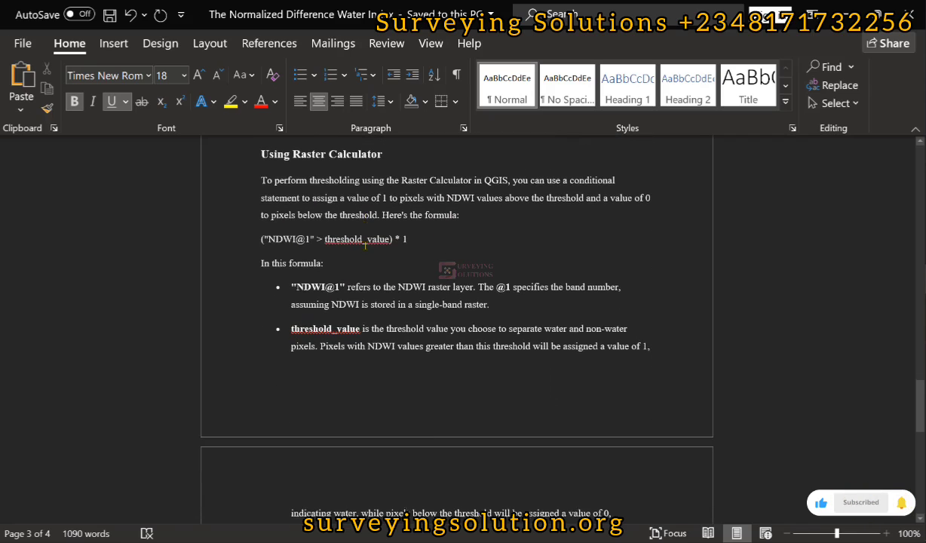
pyautogui.scroll(1, 375, 240)
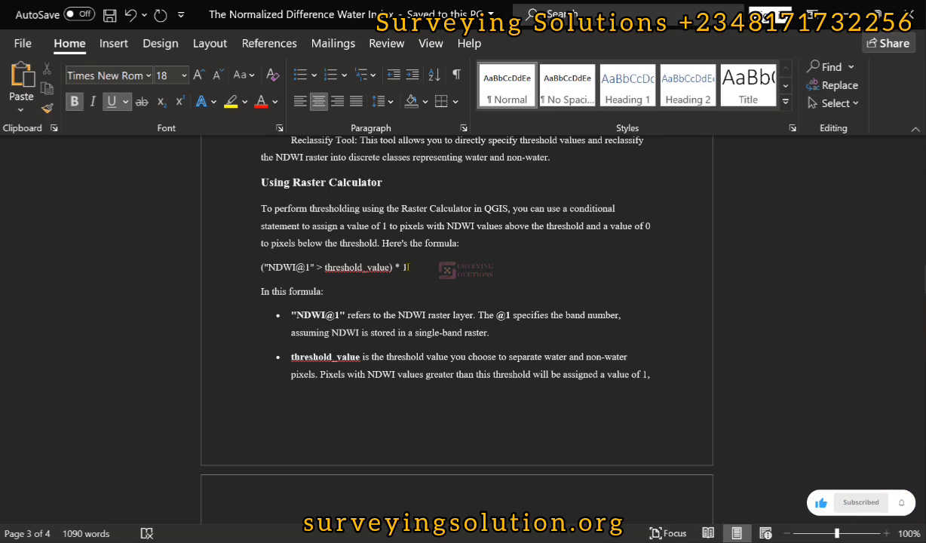
pyautogui.scroll(-3, 406, 267)
pyautogui.scroll(3, 274, 164)
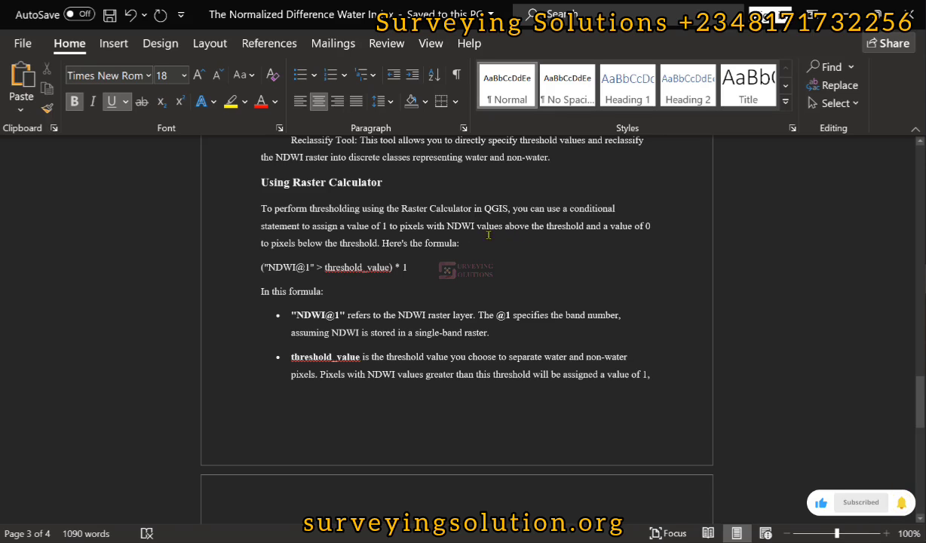
pyautogui.scroll(-6, 369, 240)
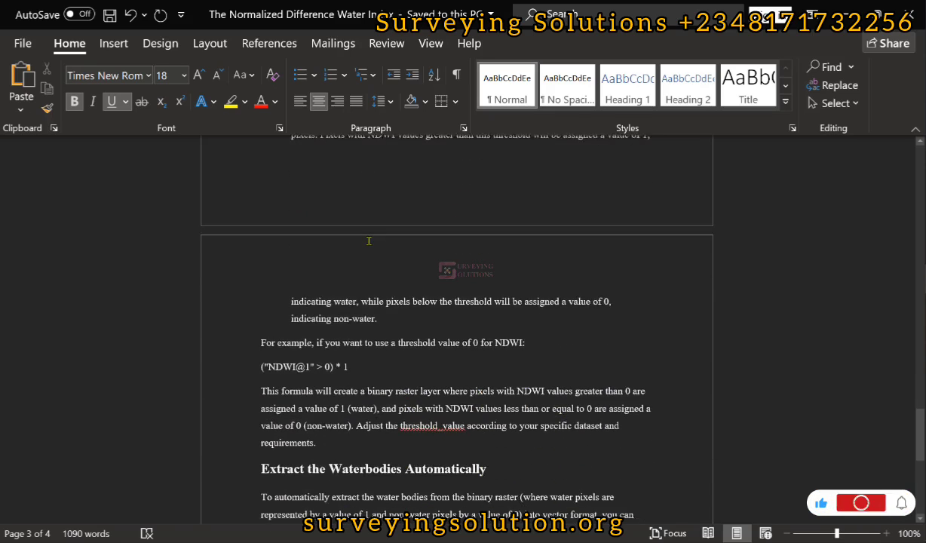
pyautogui.scroll(-2, 369, 240)
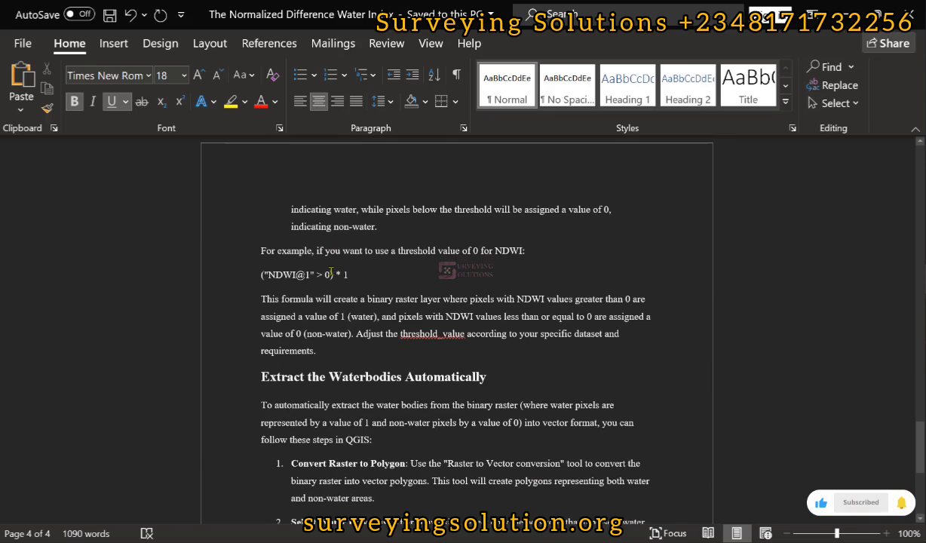
pyautogui.scroll(-2, 330, 273)
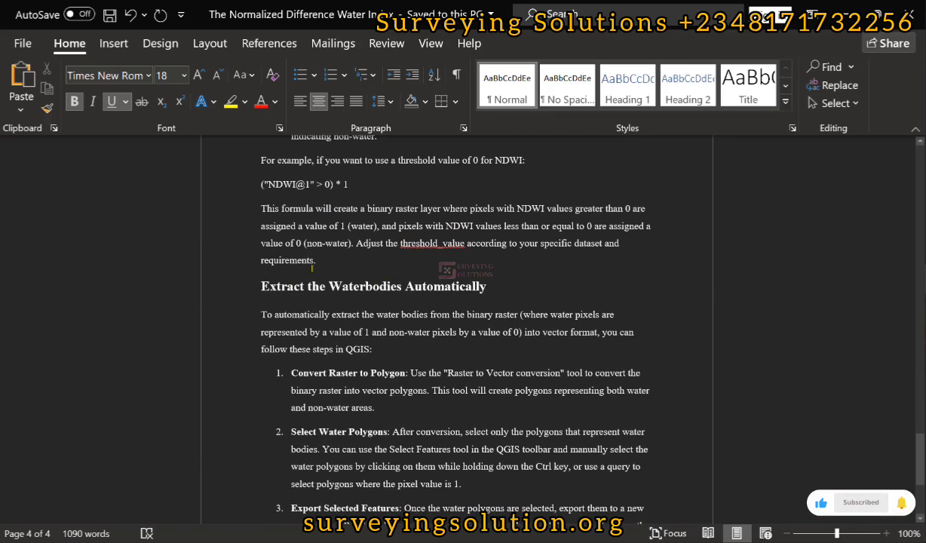
pyautogui.scroll(-2, 299, 228)
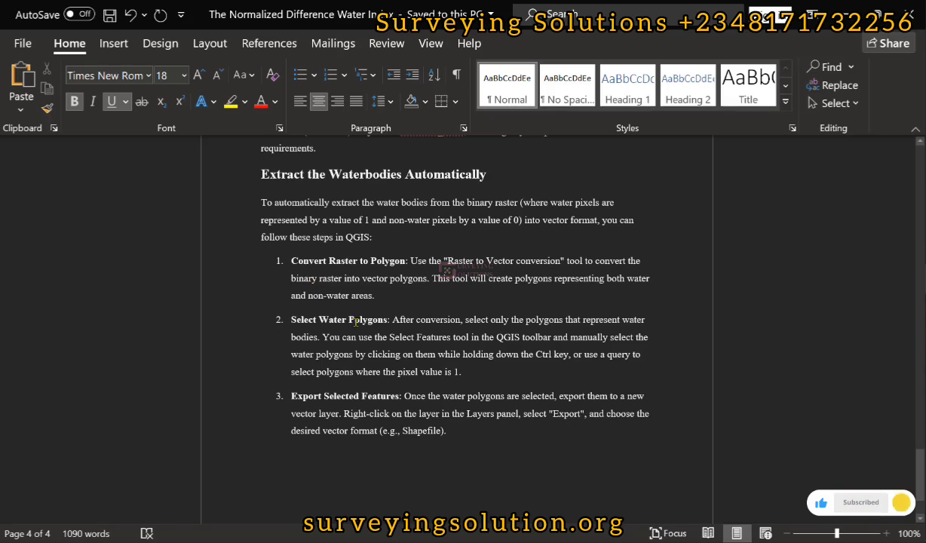
pyautogui.scroll(10, 355, 323)
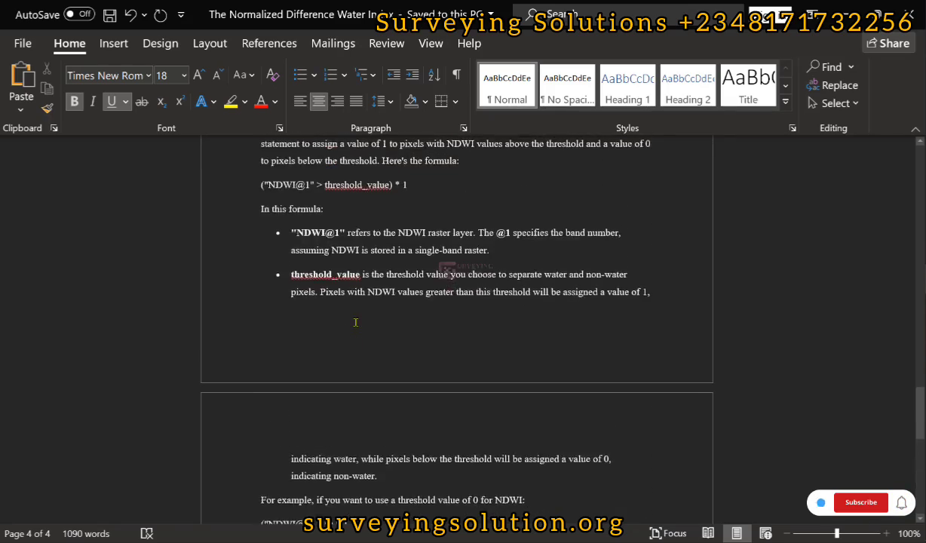
pyautogui.scroll(15, 356, 323)
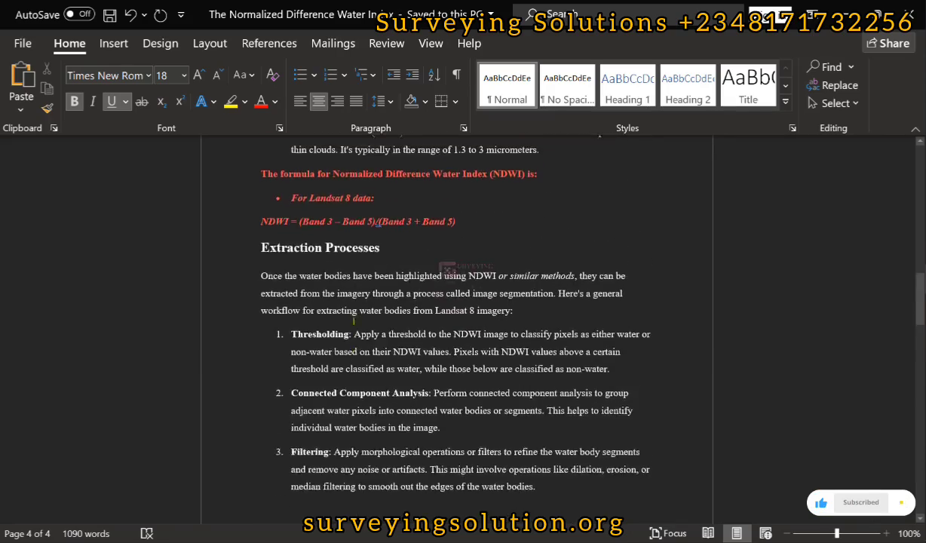
pyautogui.scroll(15, 354, 321)
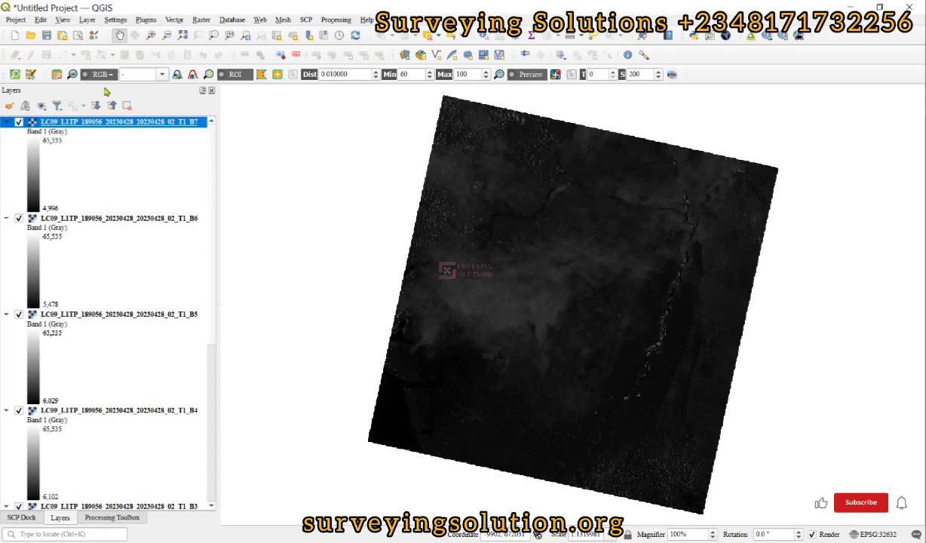
# Open the Raster Calculator and enter the numerator ( B3@1 - B5@1 ).
pyautogui.click(201, 22)
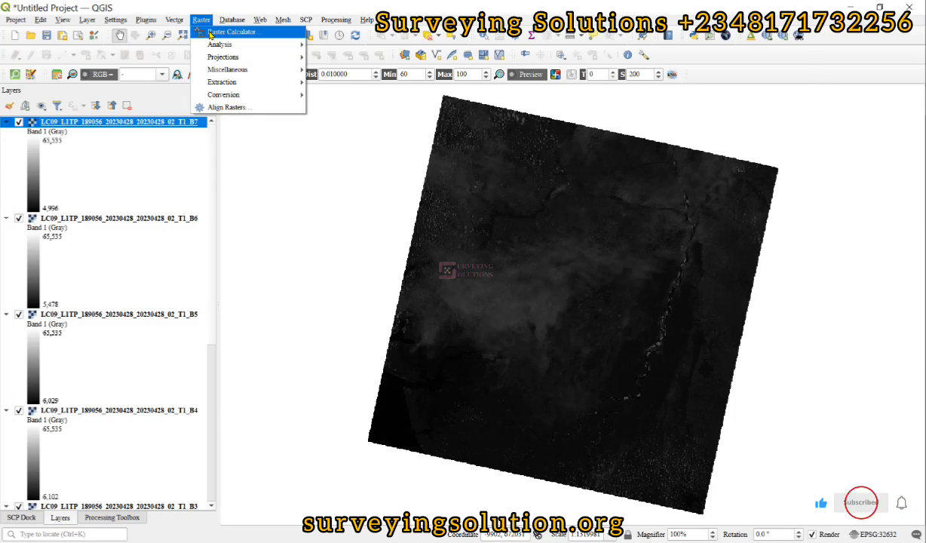
pyautogui.click(212, 34)
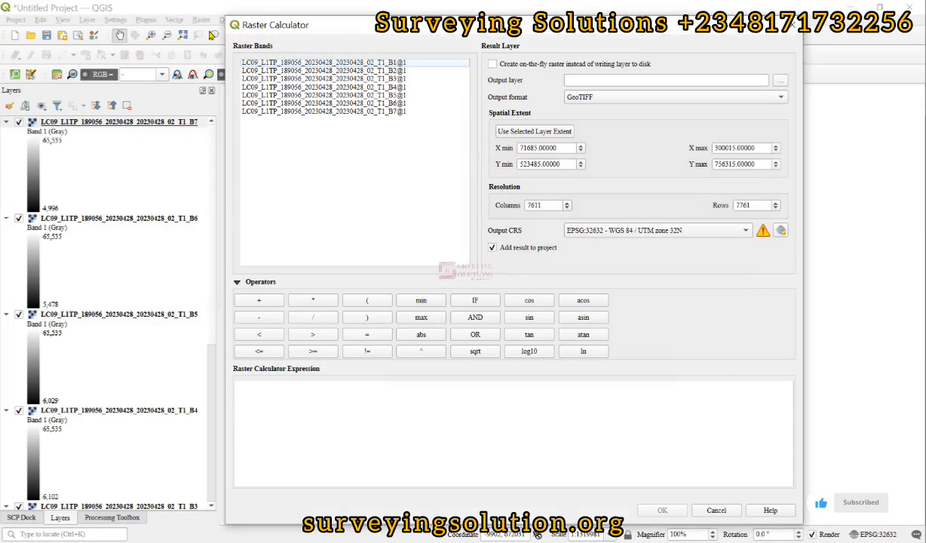
pyautogui.click(368, 301)
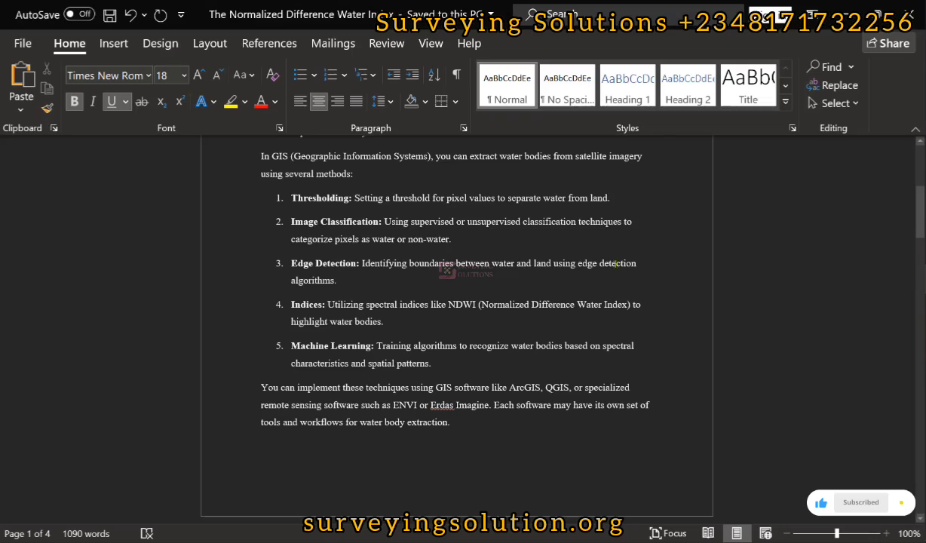
pyautogui.scroll(8, 615, 263)
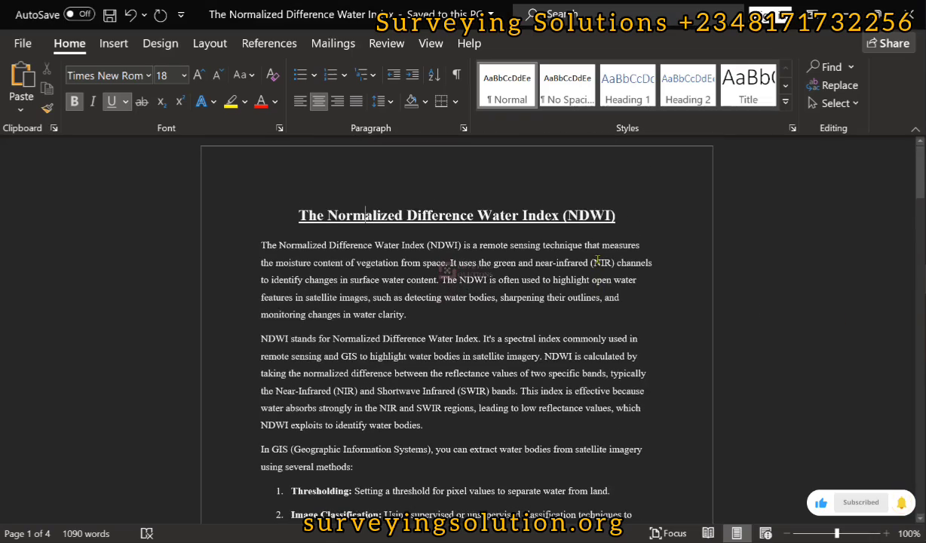
pyautogui.scroll(-9, 593, 276)
pyautogui.scroll(-9, 593, 276)
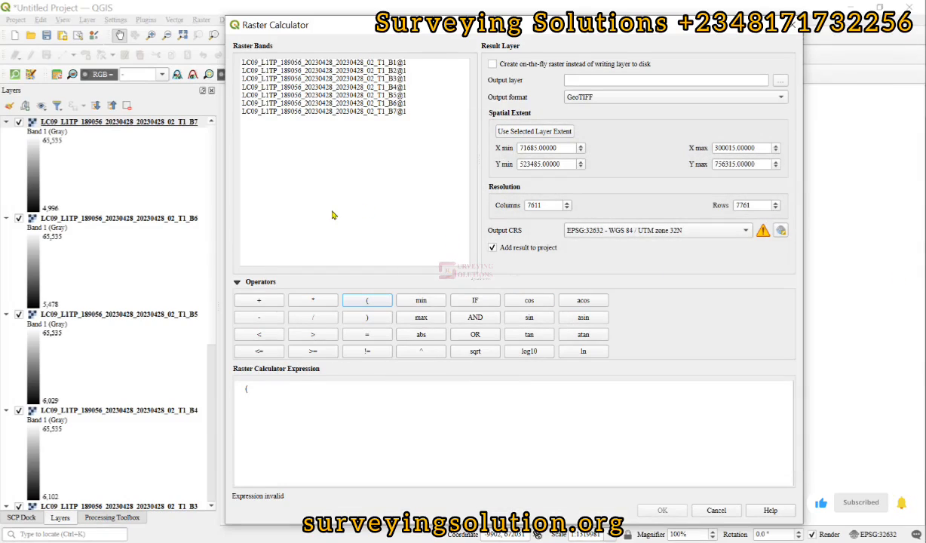
pyautogui.doubleClick(304, 80)
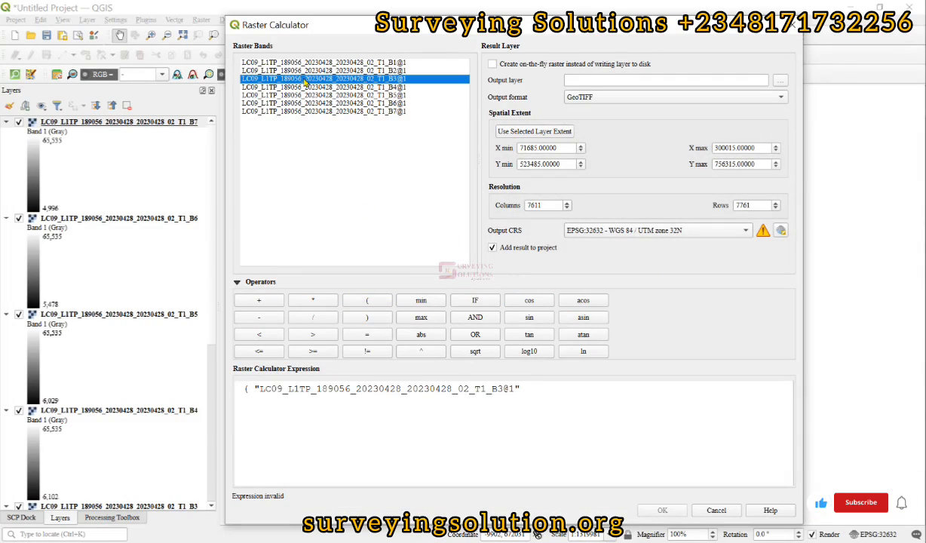
pyautogui.click(259, 321)
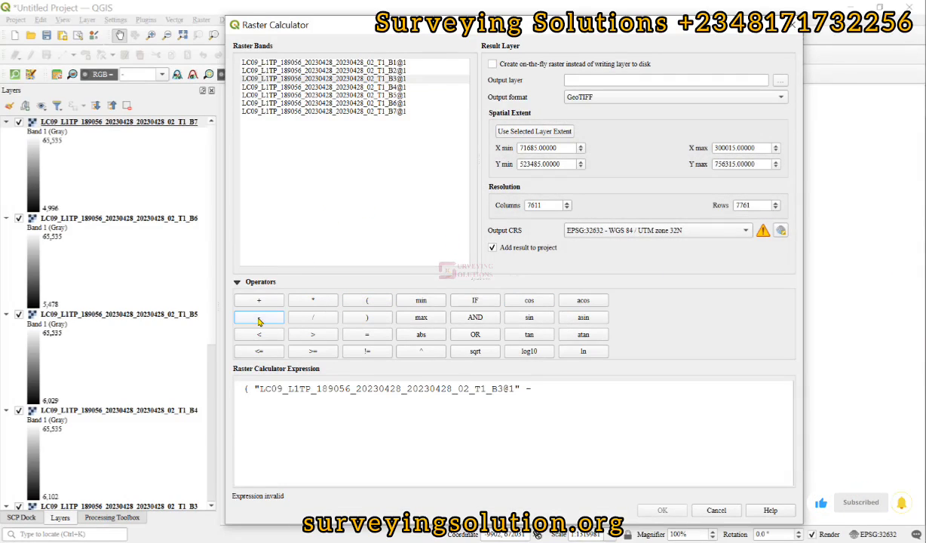
pyautogui.doubleClick(307, 96)
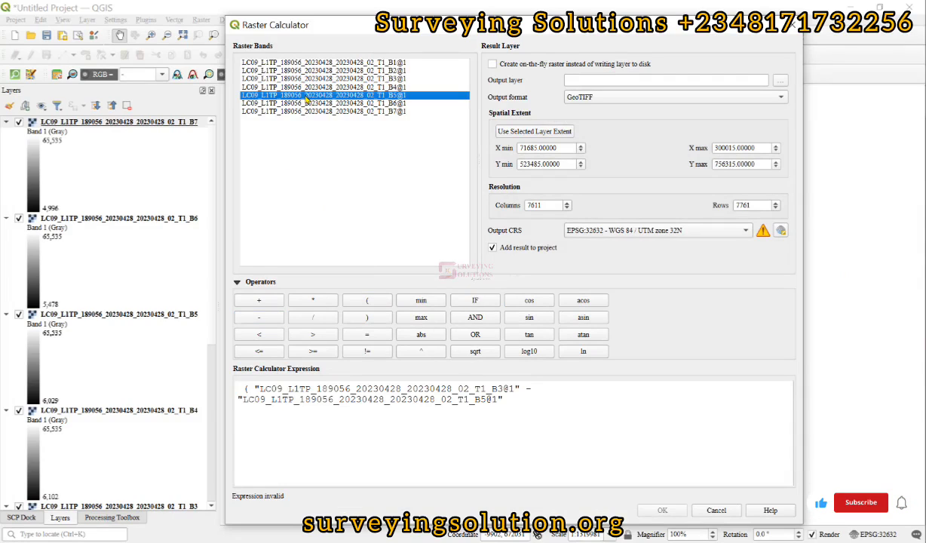
pyautogui.click(363, 318)
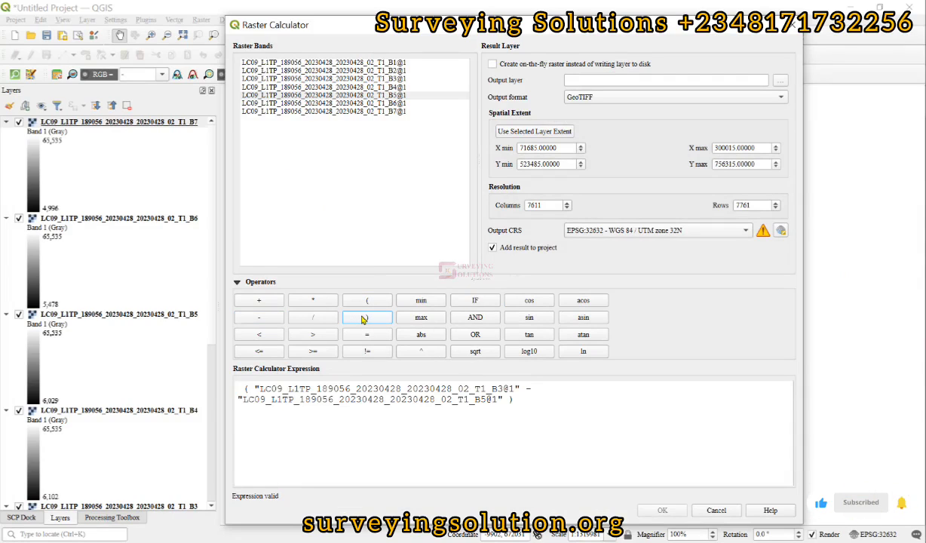
# Divide it by the denominator ( B3@1 + B5@1 ) to complete the NDWI expression.
pyautogui.click(307, 317)
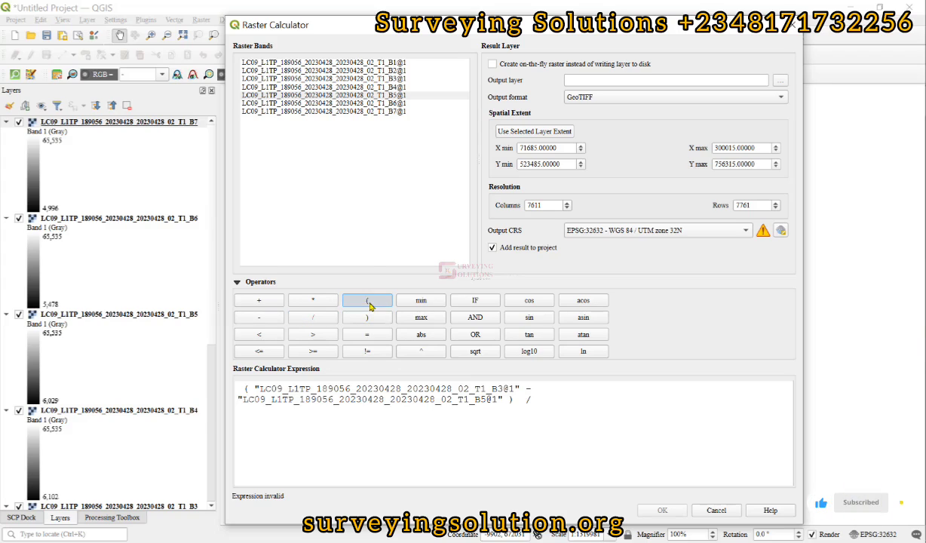
pyautogui.click(369, 302)
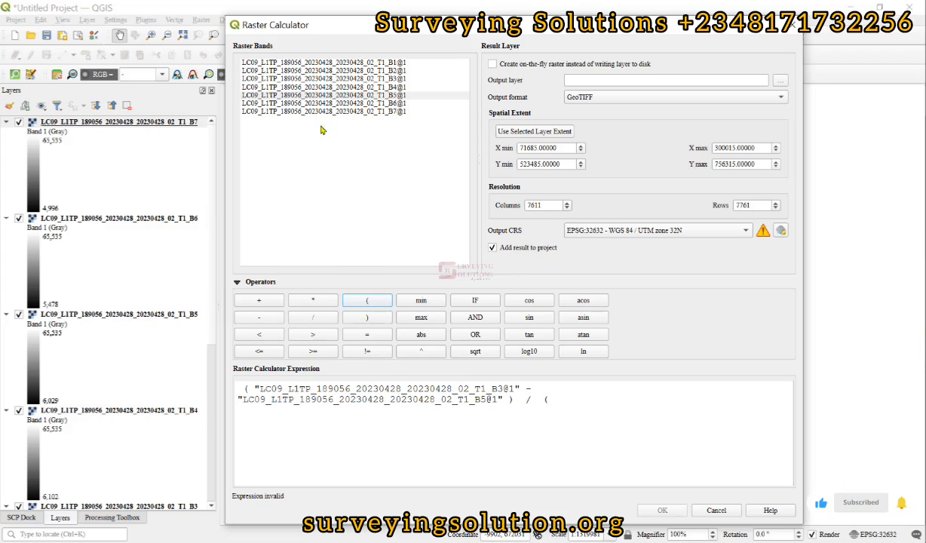
pyautogui.doubleClick(315, 78)
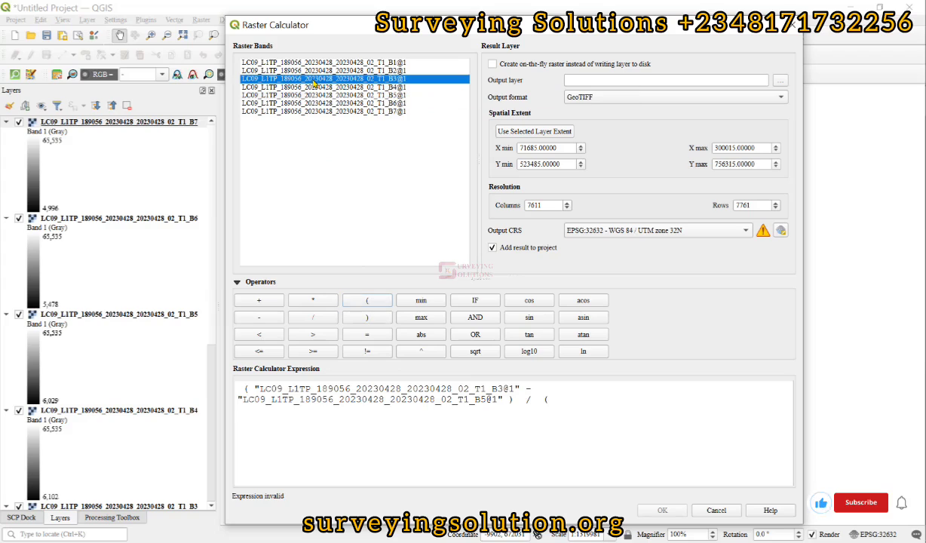
pyautogui.click(261, 300)
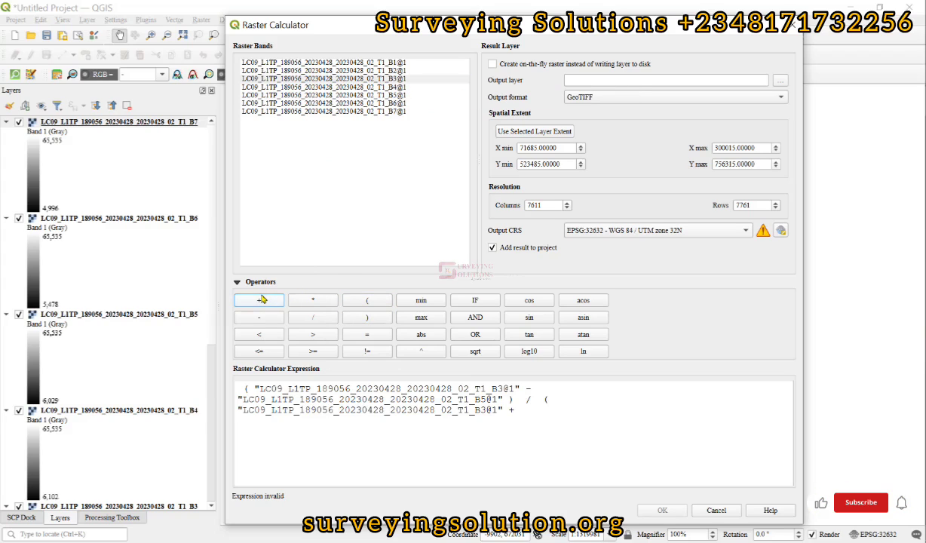
pyautogui.doubleClick(323, 96)
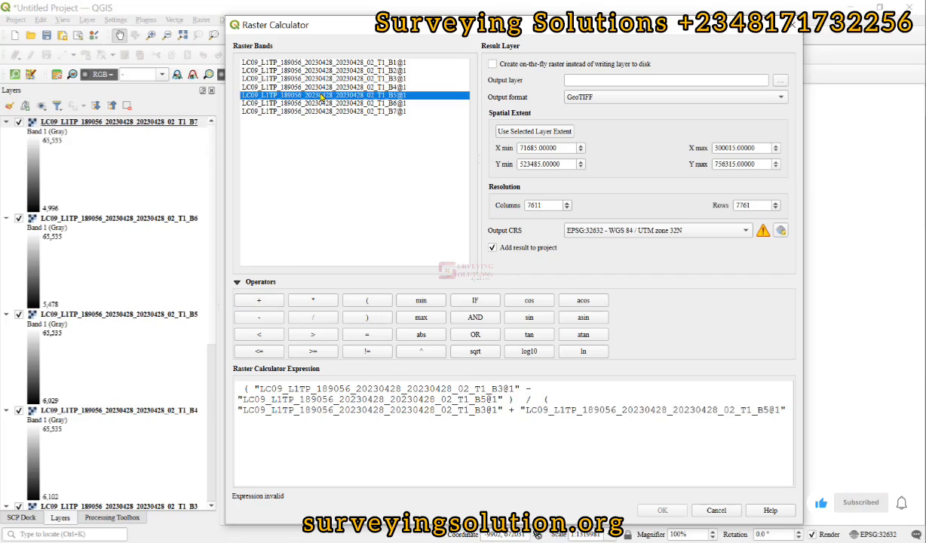
pyautogui.click(368, 317)
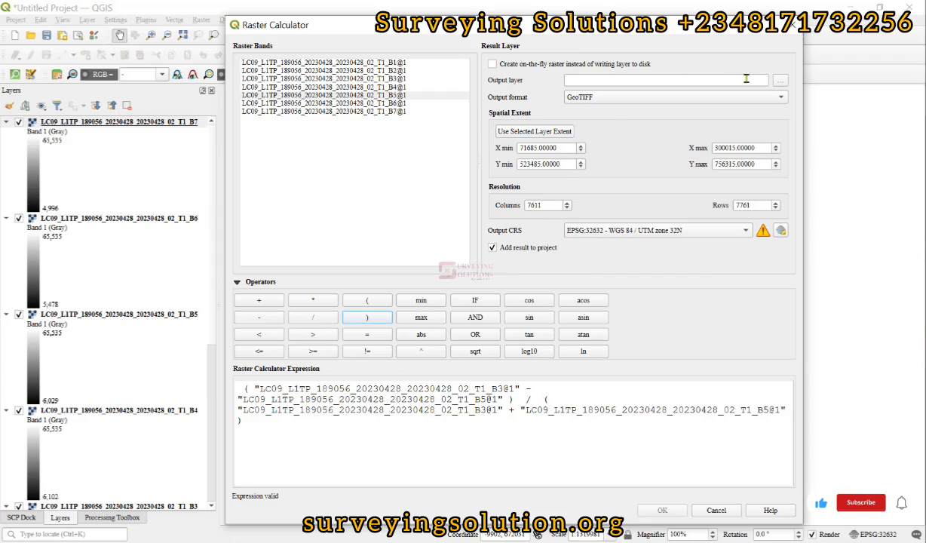
# Save the calculator output as NDWI and run the calculation.
pyautogui.click(780, 80)
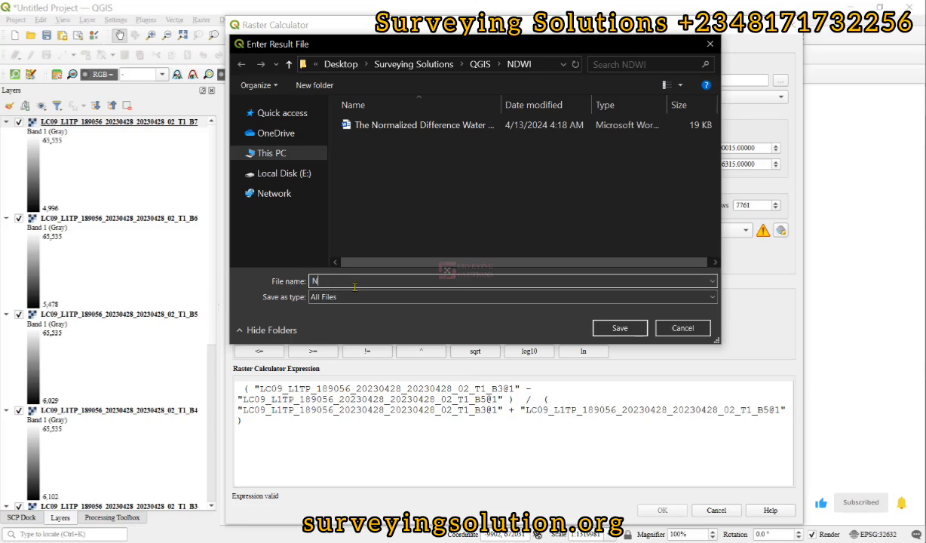
pyautogui.write('NDWI')
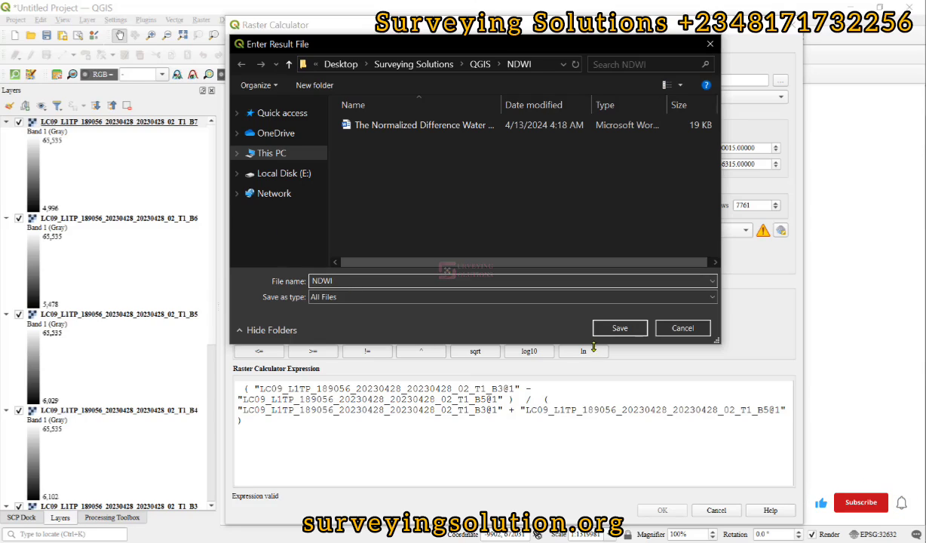
pyautogui.click(617, 331)
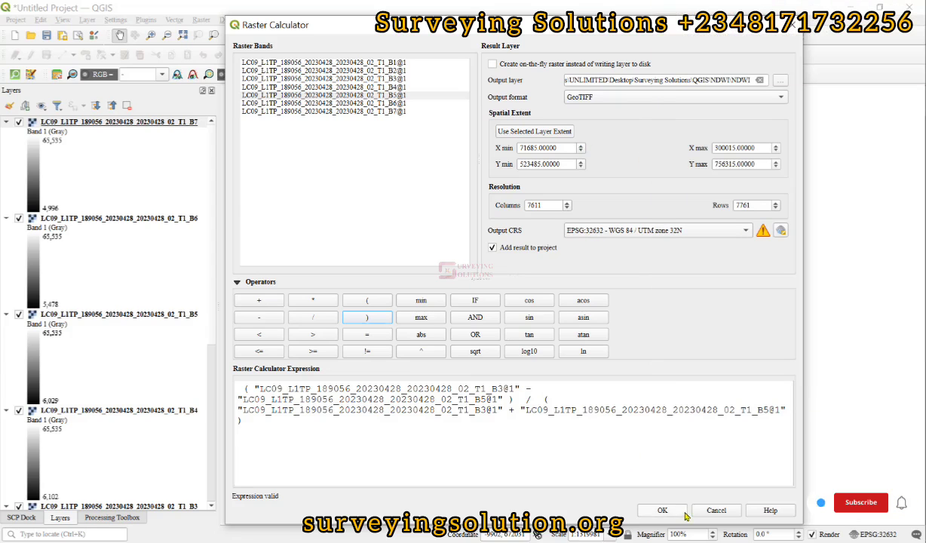
pyautogui.click(662, 510)
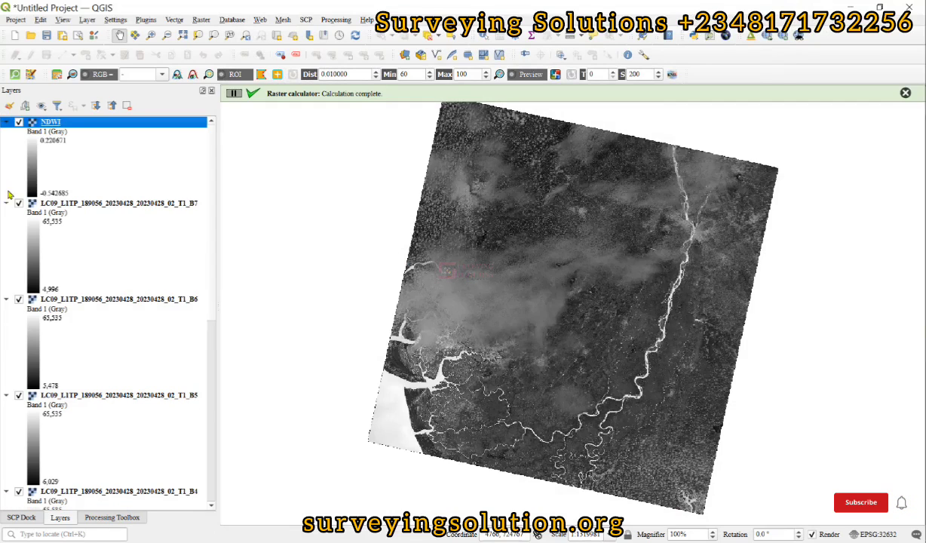
# Collapse the B1–B7 band legends and hide layers B2 through B7.
pyautogui.click(6, 203)
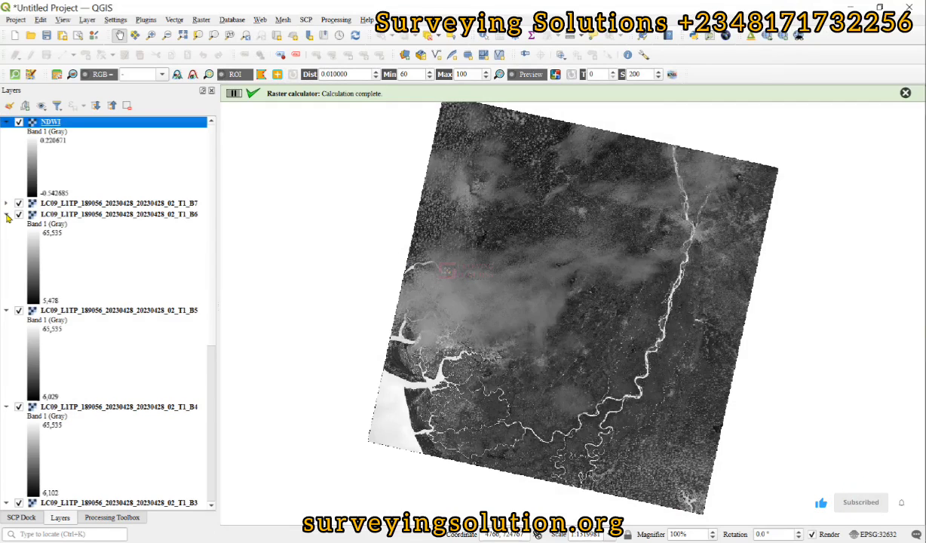
pyautogui.click(6, 215)
pyautogui.click(6, 226)
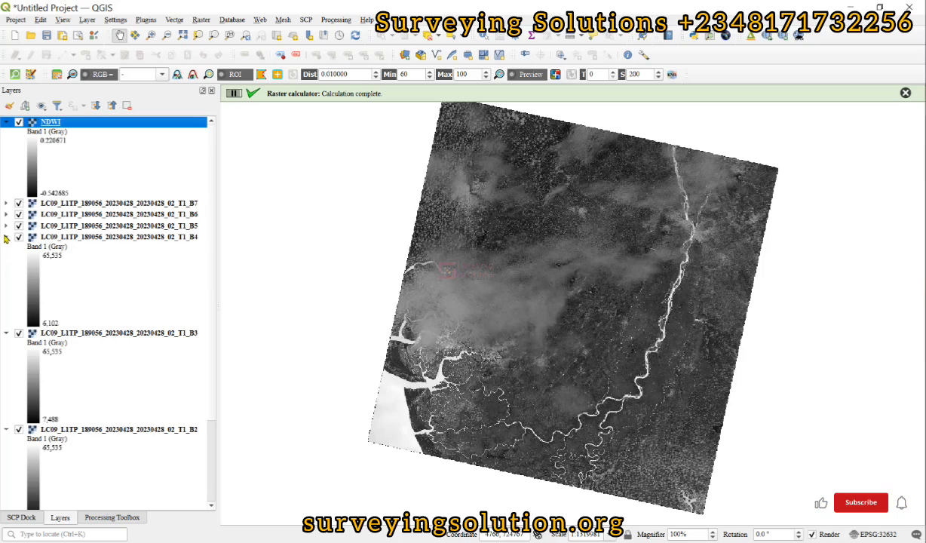
pyautogui.click(6, 237)
pyautogui.click(6, 248)
pyautogui.click(6, 260)
pyautogui.click(6, 271)
pyautogui.click(19, 260)
pyautogui.click(19, 248)
pyautogui.click(19, 237)
pyautogui.click(19, 226)
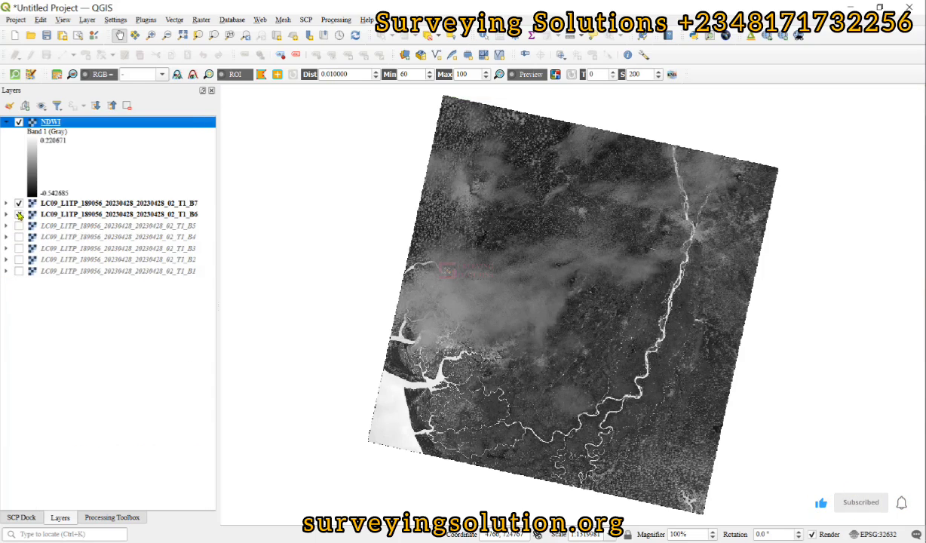
pyautogui.click(19, 214)
pyautogui.click(19, 203)
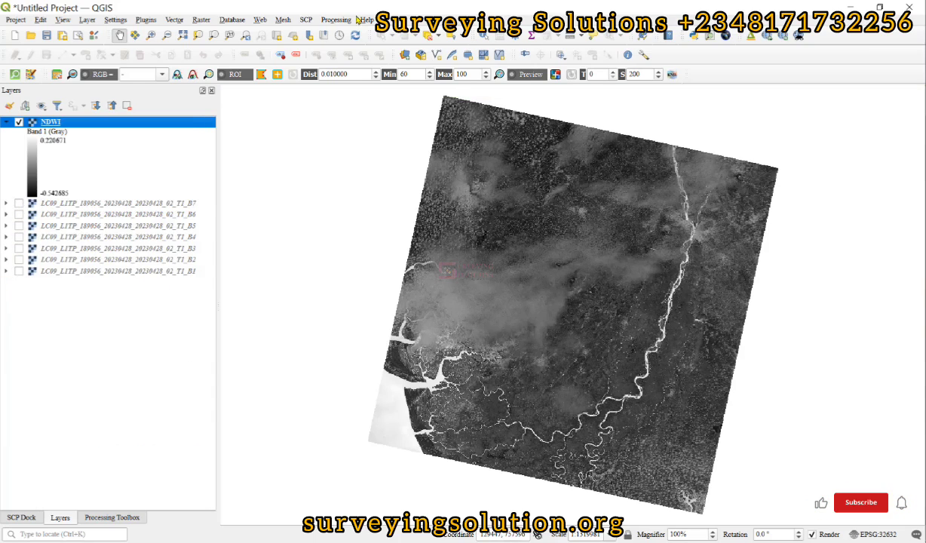
# Add the Google Hybrid basemap via QuickMapServices beneath the NDWI raster.
pyautogui.click(256, 21)
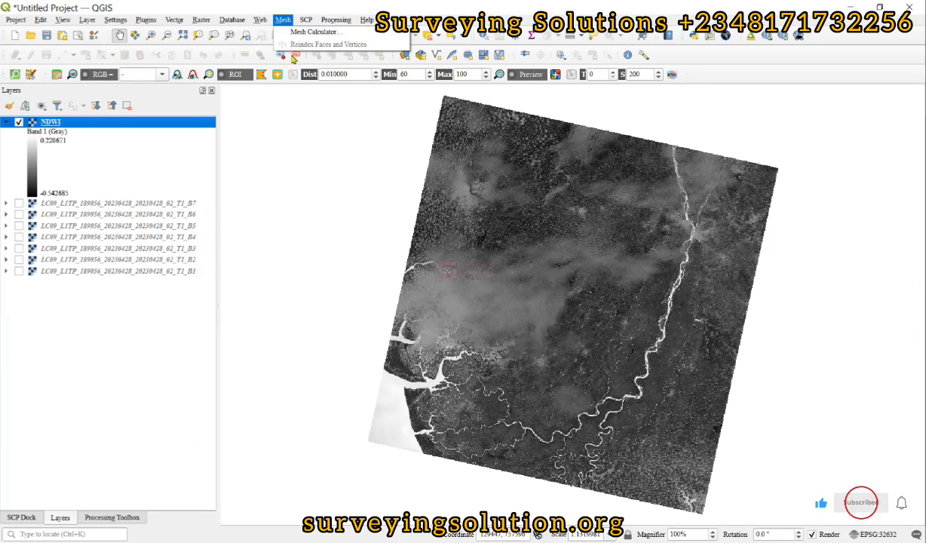
pyautogui.moveTo(302, 58)
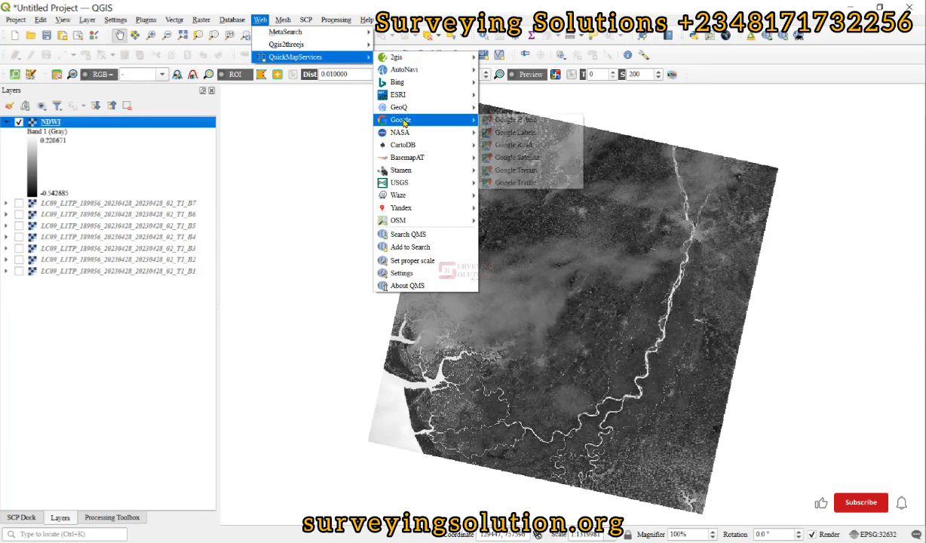
pyautogui.moveTo(408, 120)
pyautogui.click(504, 120)
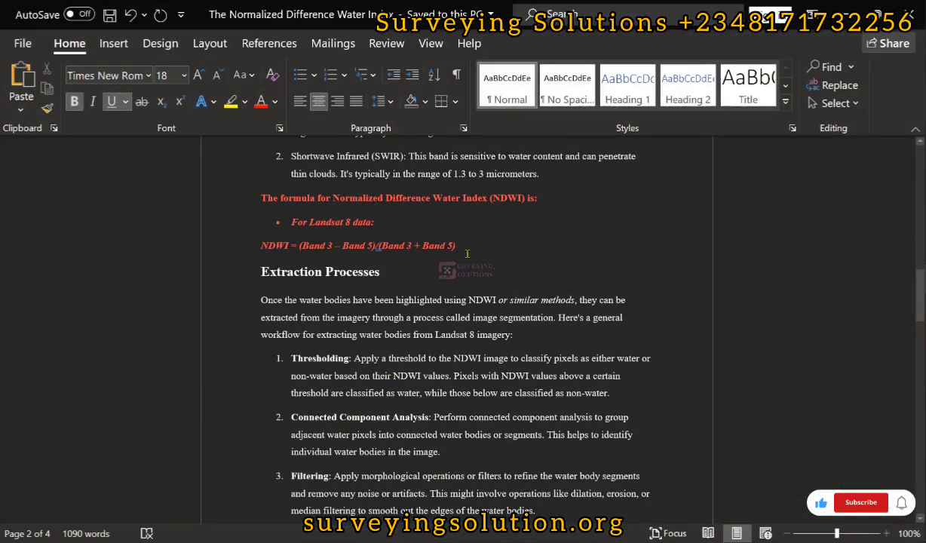
# Scroll the Word notes down to the thresholding formula, then return to QGIS.
pyautogui.scroll(5, 355, 239)
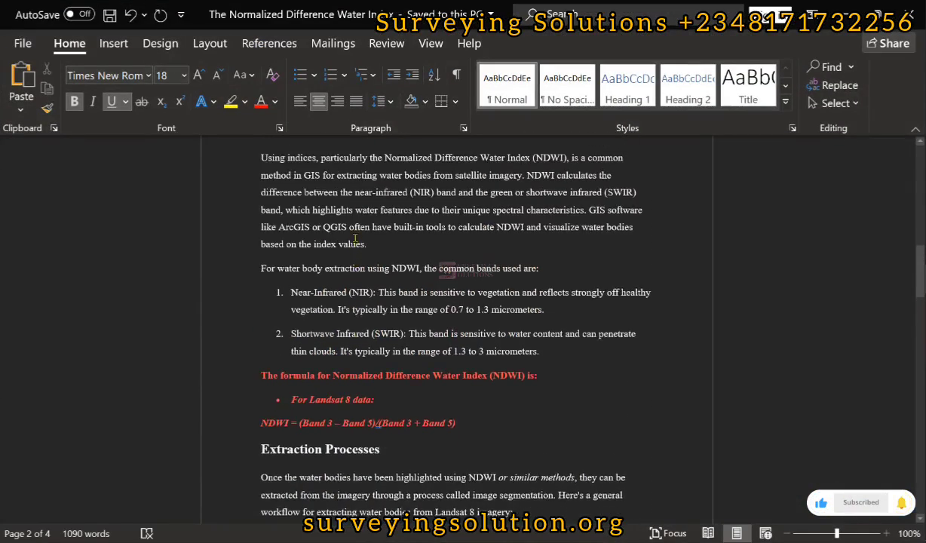
pyautogui.scroll(-5, 354, 238)
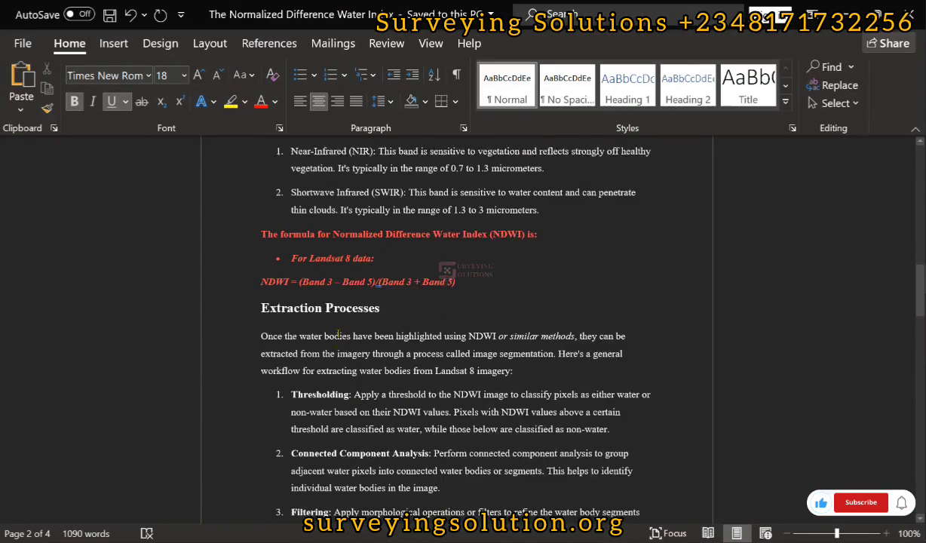
pyautogui.scroll(-2, 312, 279)
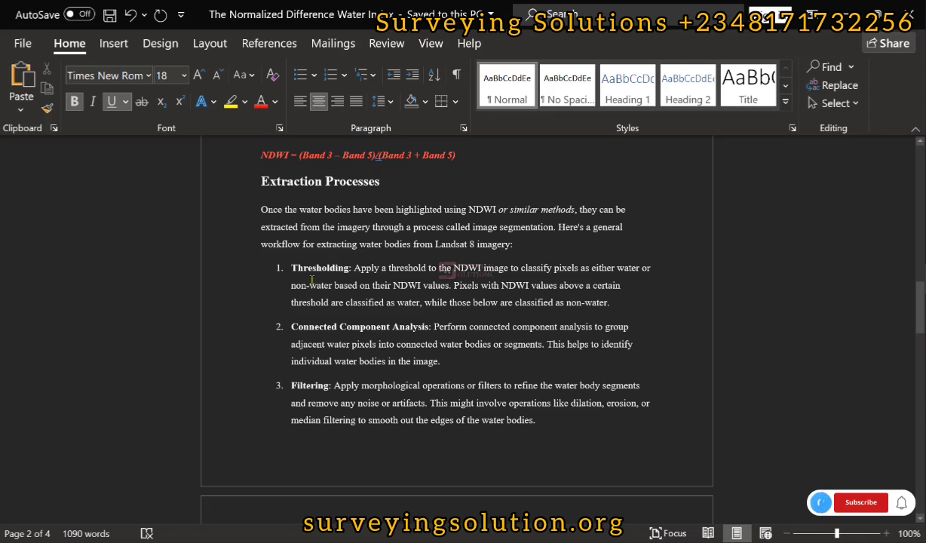
pyautogui.scroll(-1, 311, 279)
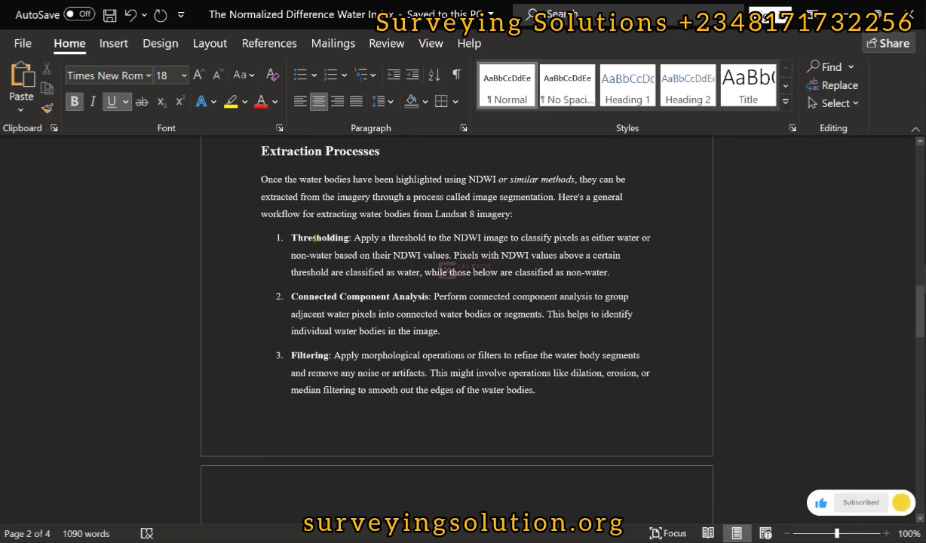
pyautogui.scroll(-8, 315, 237)
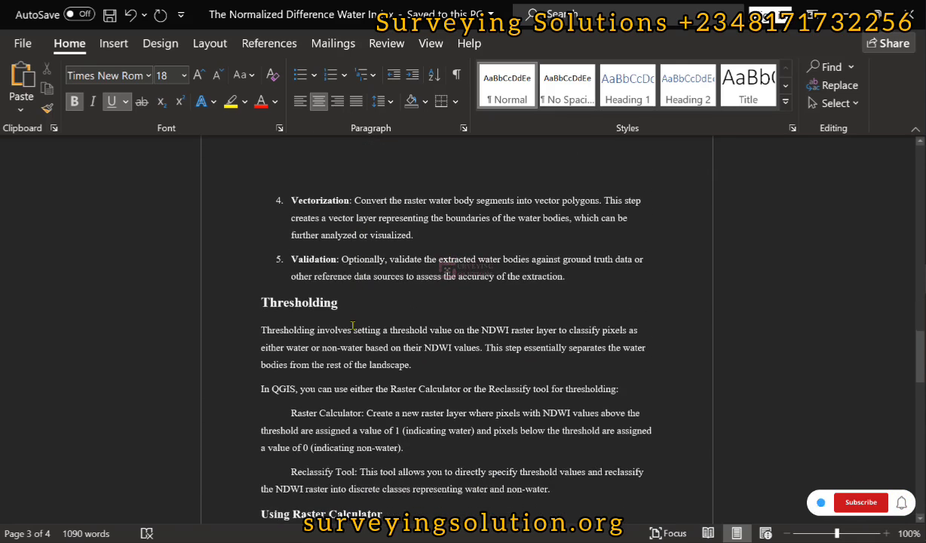
pyautogui.scroll(-2, 352, 326)
pyautogui.scroll(-2, 333, 333)
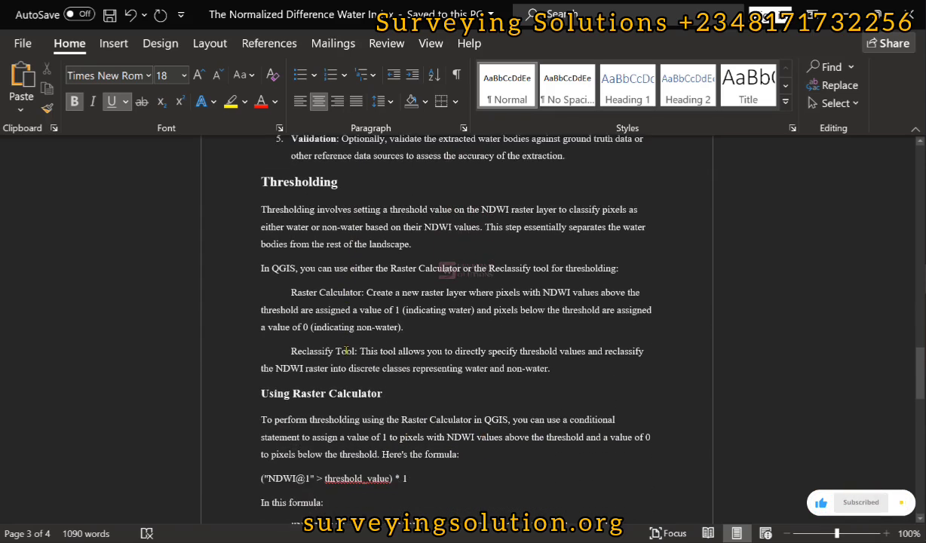
pyautogui.scroll(-2, 346, 351)
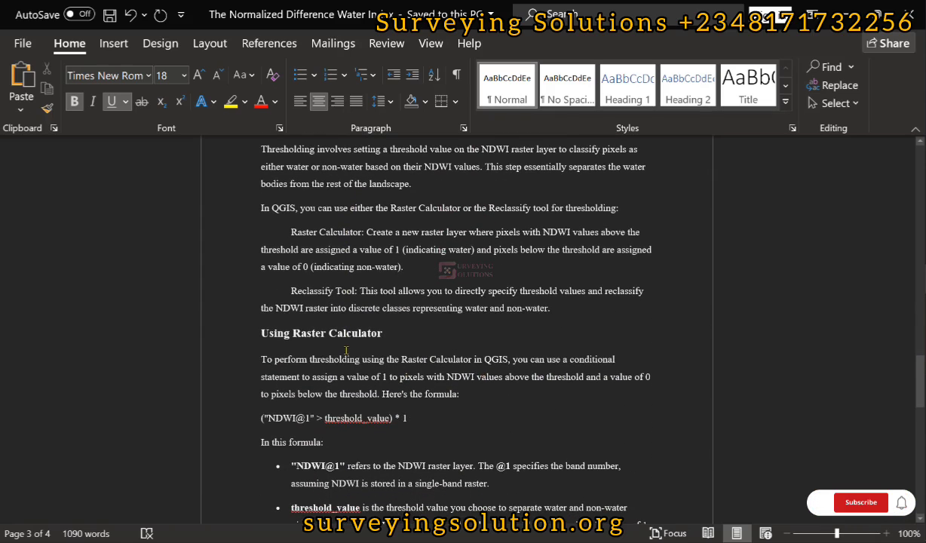
pyautogui.scroll(-2, 346, 350)
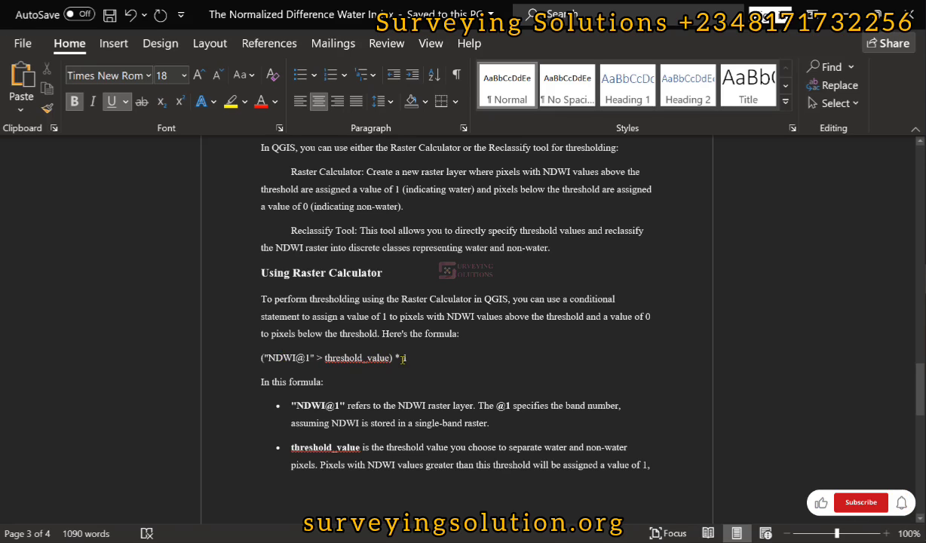
pyautogui.scroll(1, 403, 359)
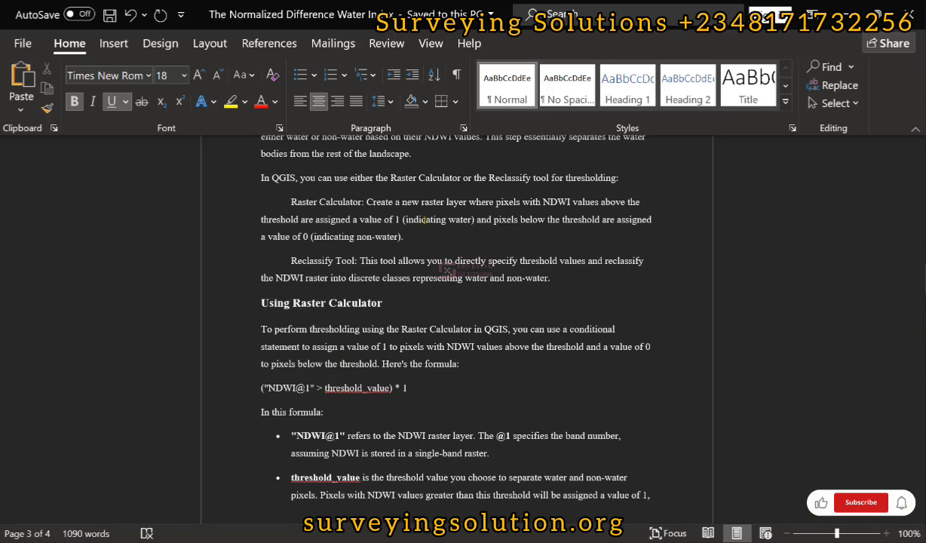
pyautogui.hotkey('alt', 'Tab')
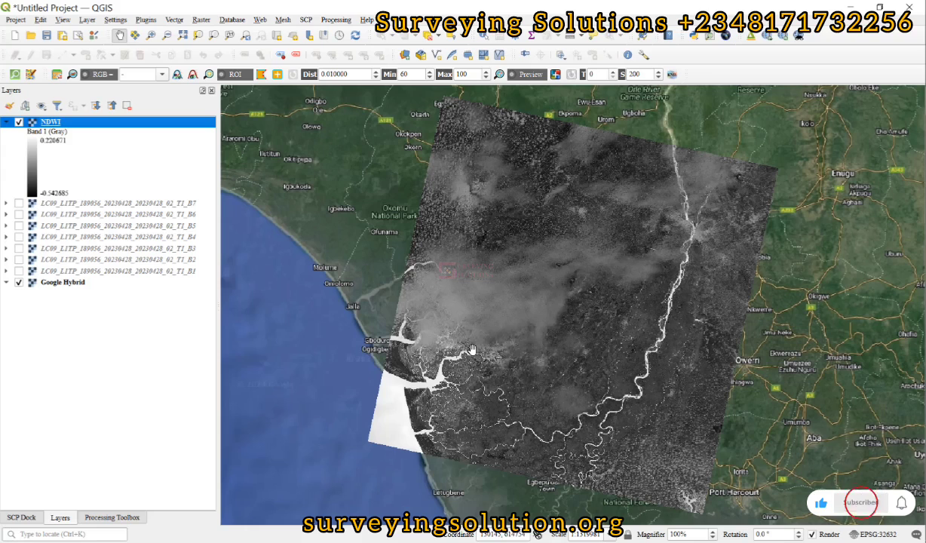
# Open the Raster Calculator, then close it without running anything.
pyautogui.click(201, 19)
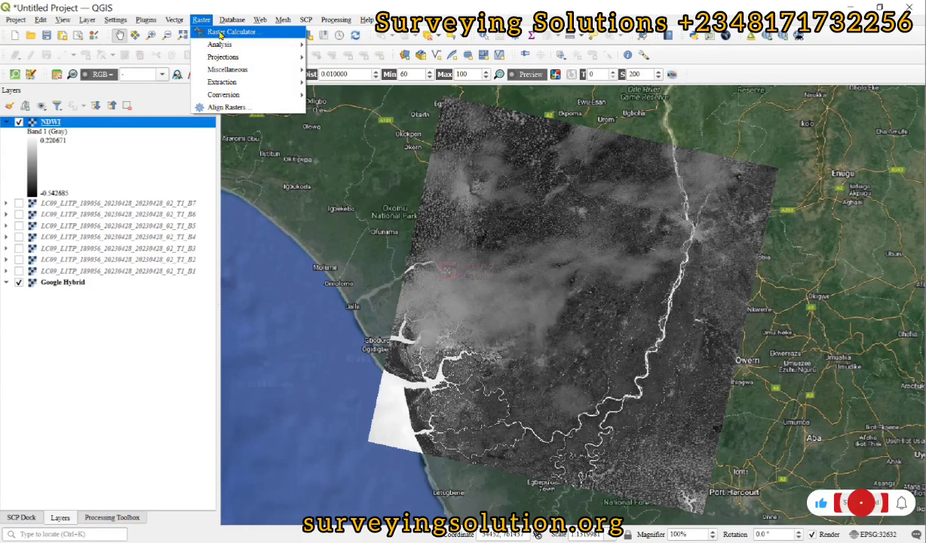
pyautogui.click(227, 32)
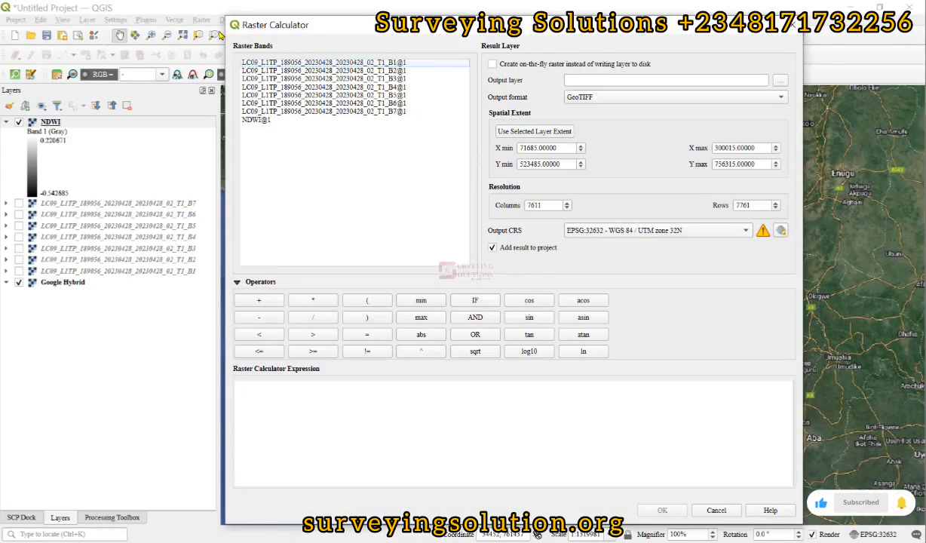
pyautogui.moveTo(537, 29); pyautogui.dragTo(545, 58)
pyautogui.click(799, 54)
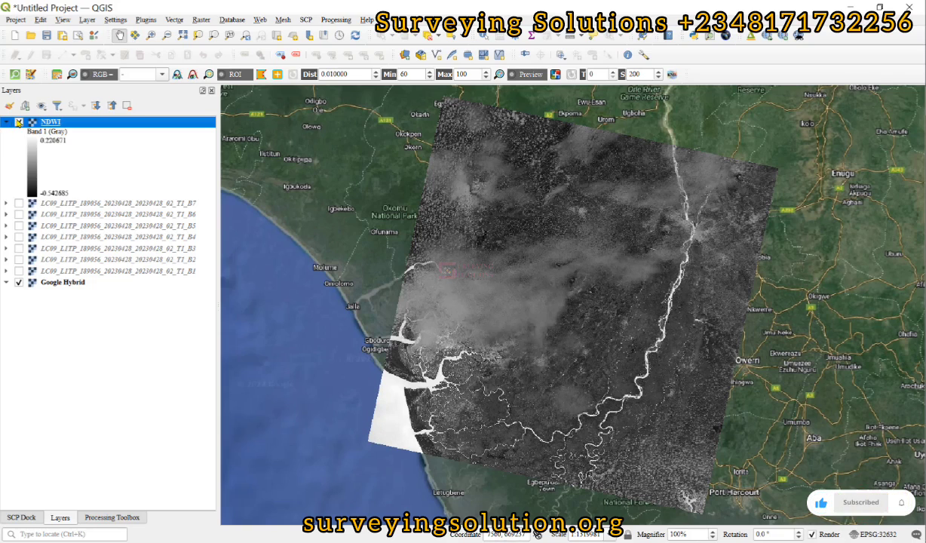
# Toggle the NDWI layer on and off against the basemap, leaving it visible.
pyautogui.click(19, 122)
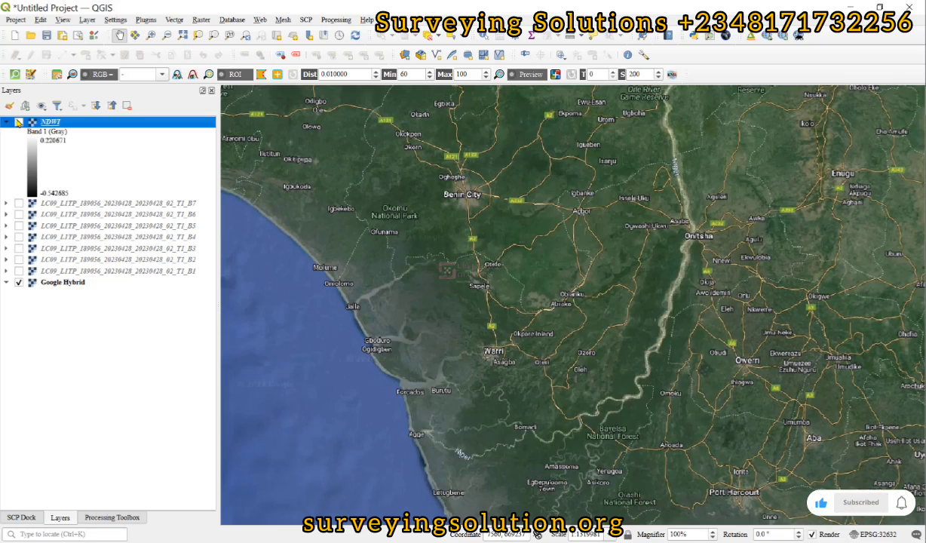
pyautogui.click(19, 122)
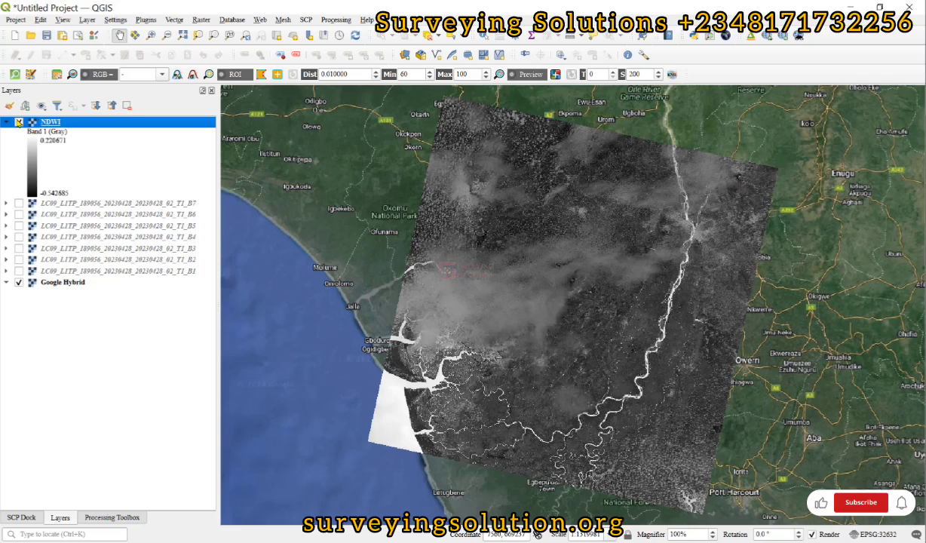
pyautogui.click(19, 123)
pyautogui.click(19, 122)
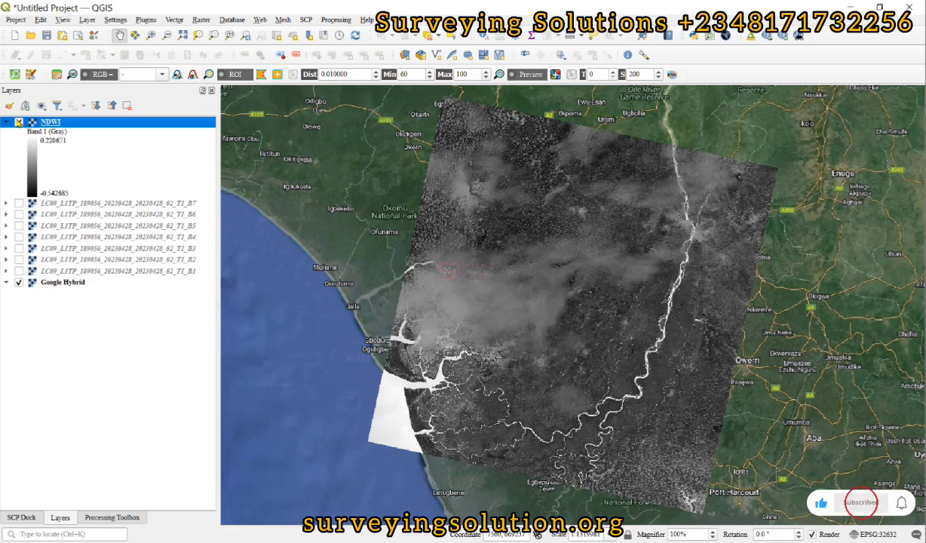
pyautogui.click(19, 123)
pyautogui.click(19, 122)
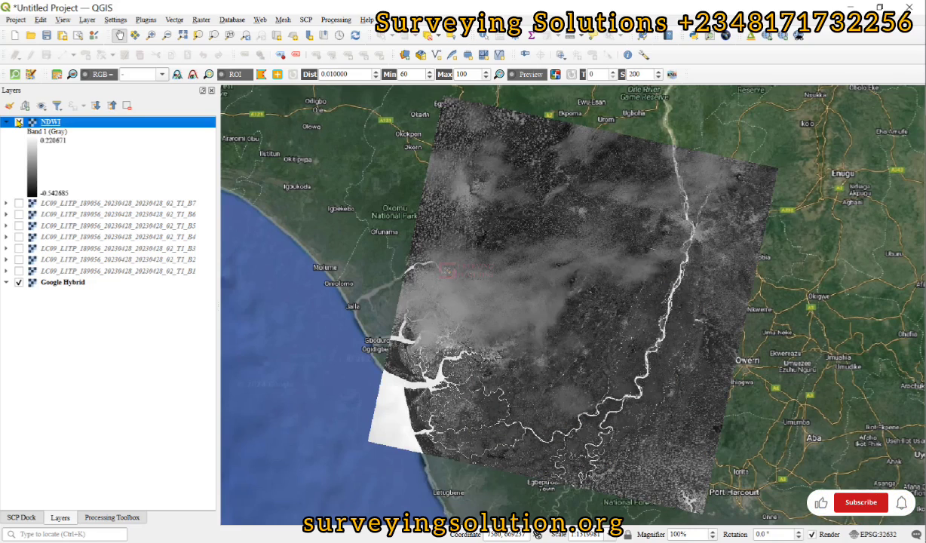
# In the Raster Calculator, enter the water threshold expression ( "NDWI@1" > 0 ) * 1.
pyautogui.click(201, 20)
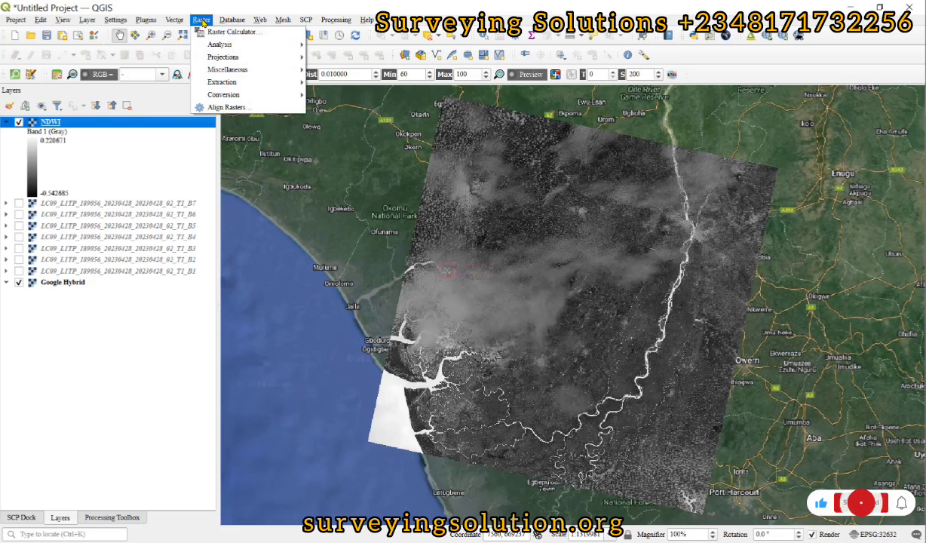
pyautogui.click(219, 32)
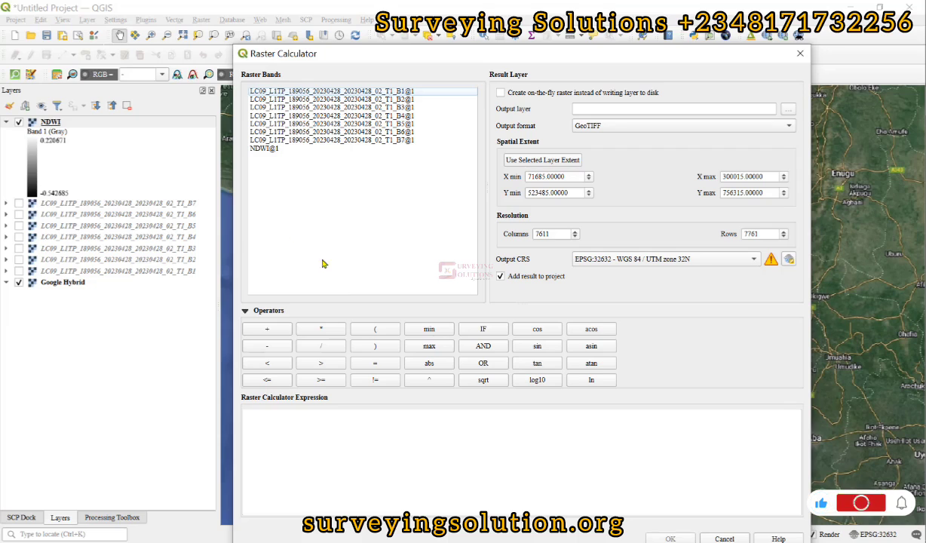
pyautogui.doubleClick(265, 150)
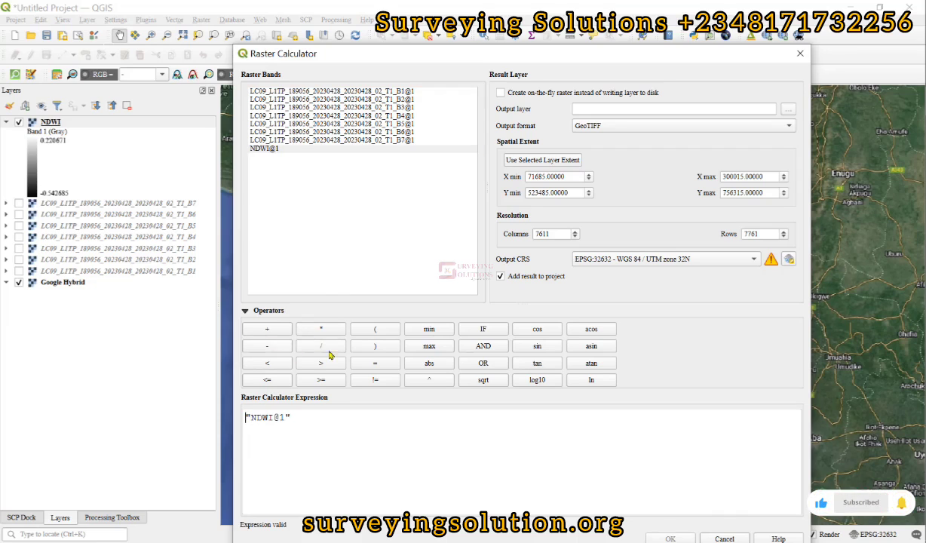
pyautogui.click(366, 329)
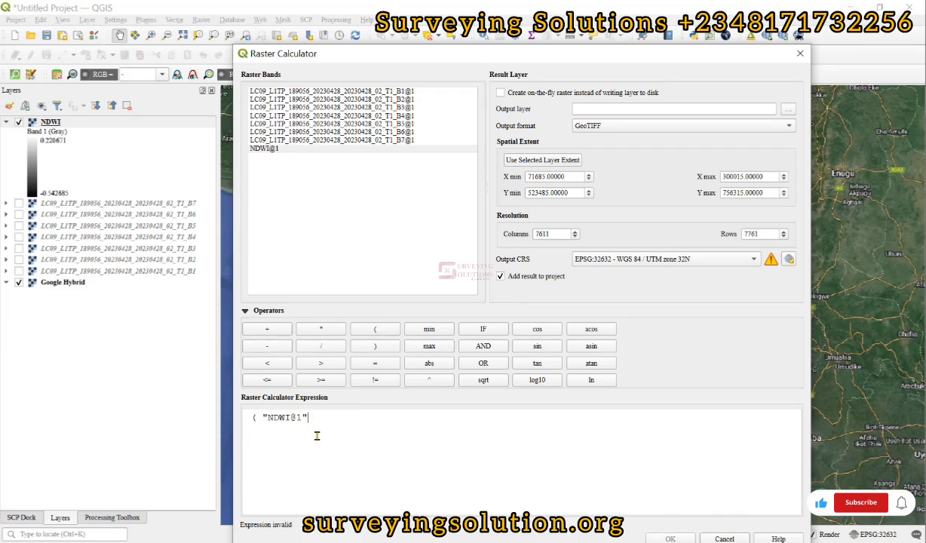
pyautogui.click(321, 410)
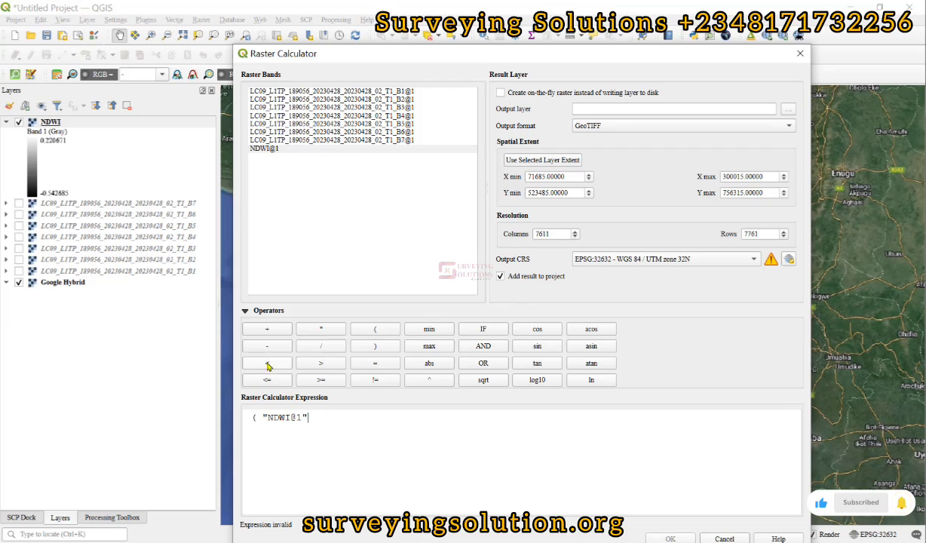
pyautogui.click(317, 364)
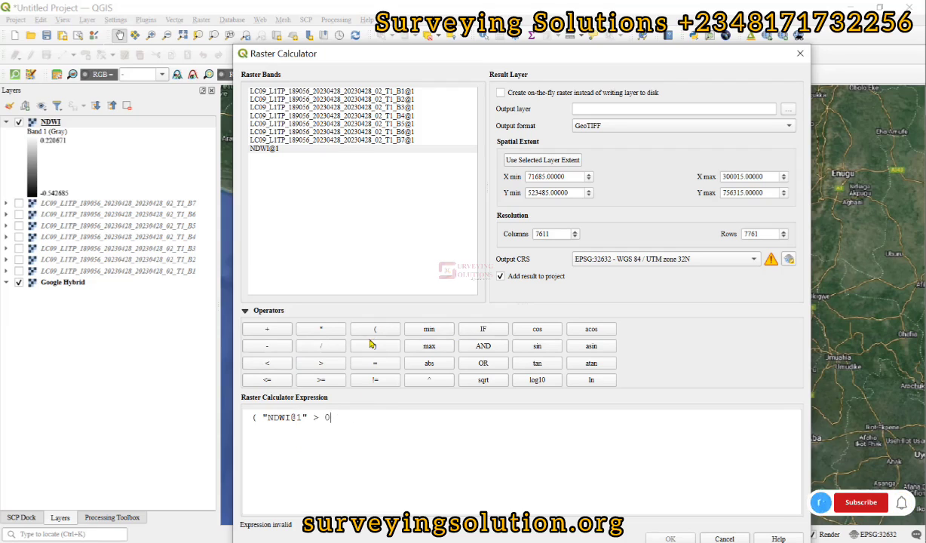
pyautogui.click(374, 346)
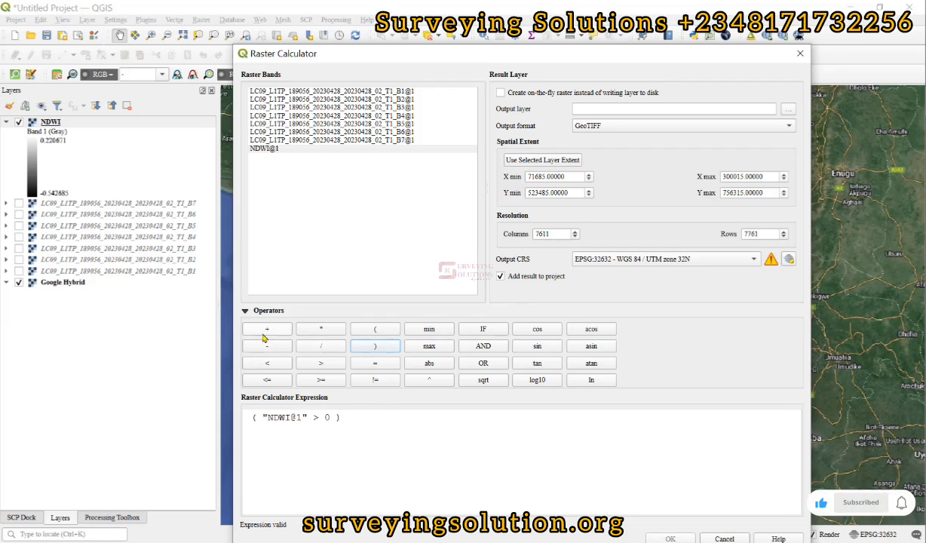
pyautogui.click(318, 332)
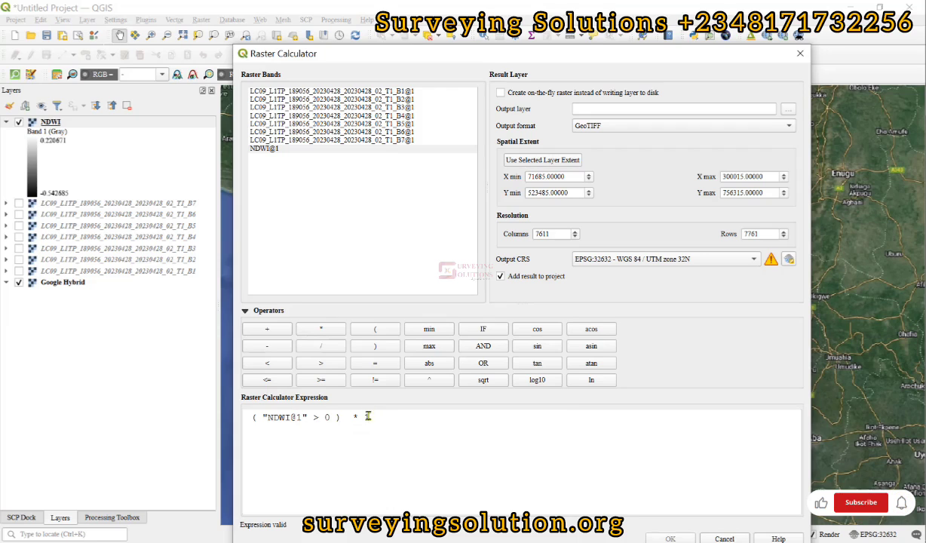
pyautogui.moveTo(366, 54); pyautogui.dragTo(356, 29)
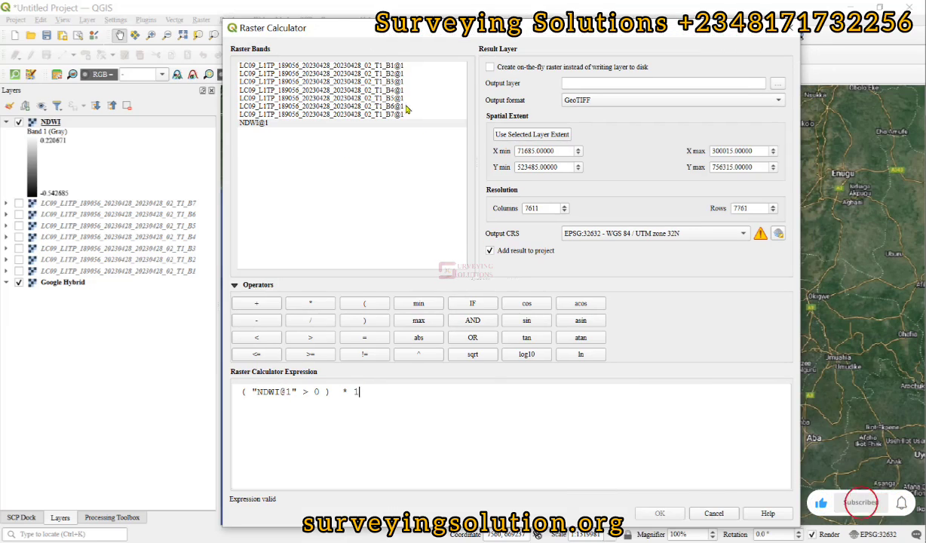
# Save the threshold output as NDWI_Threshold in the NDWI folder and run it.
pyautogui.click(774, 84)
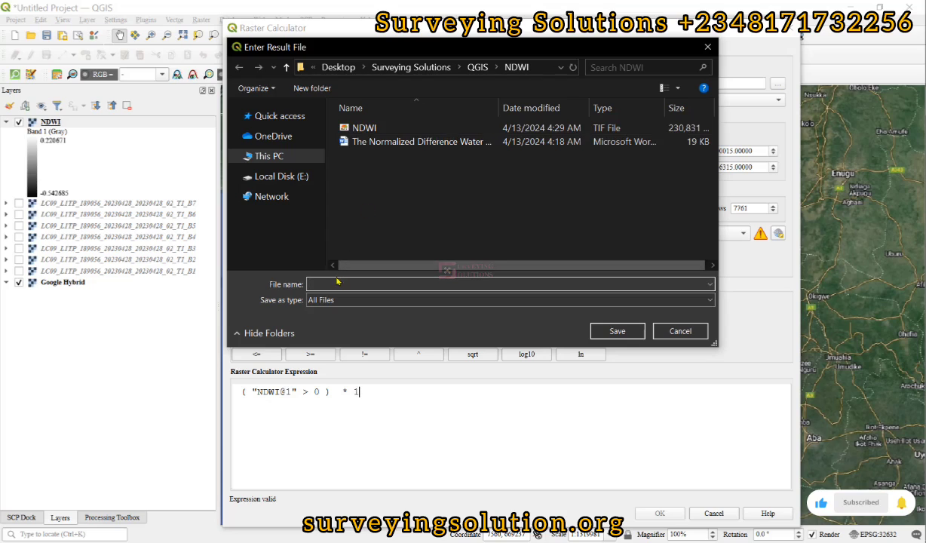
pyautogui.click(359, 128)
pyautogui.click(339, 285)
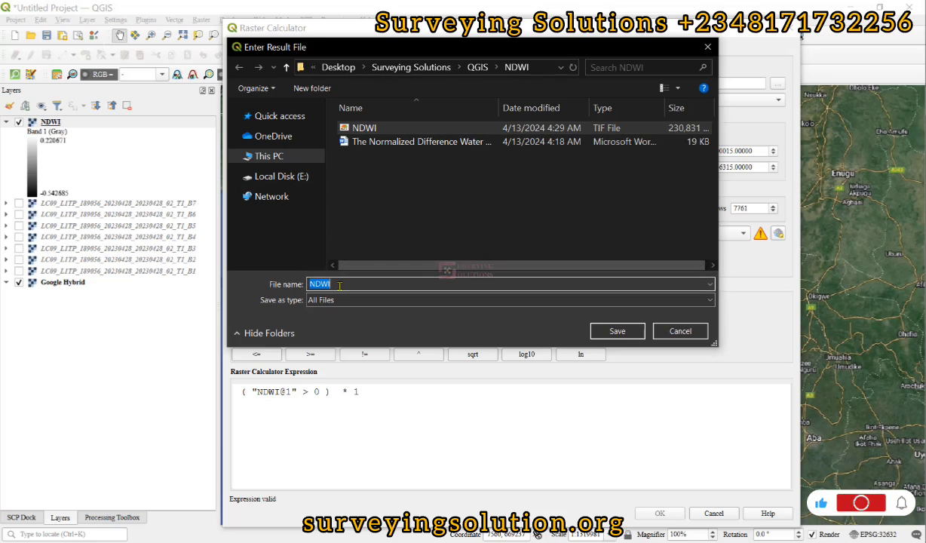
pyautogui.write('_')
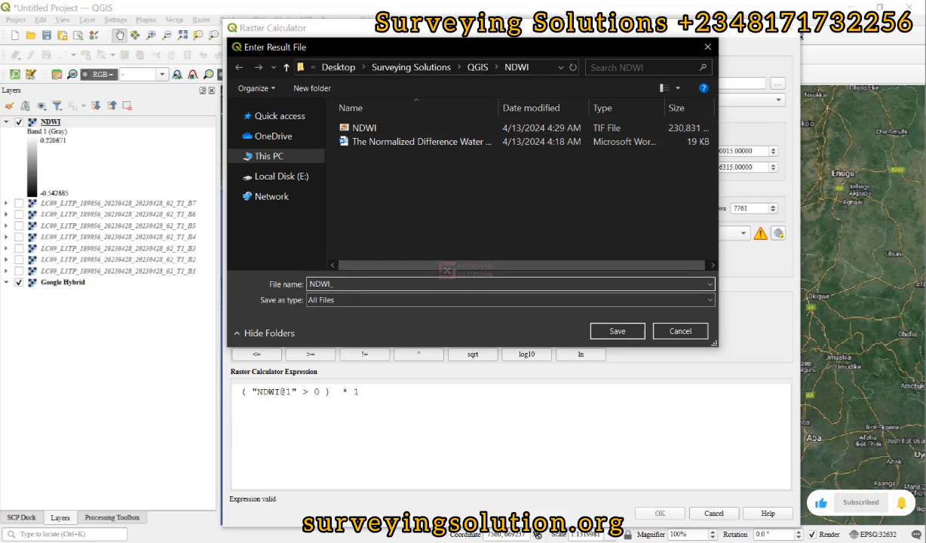
pyautogui.write('Threahold')
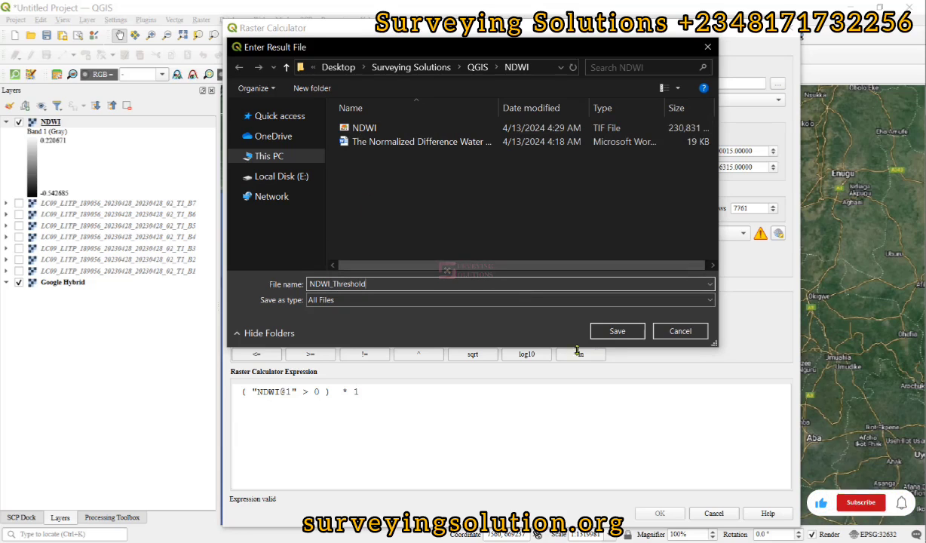
pyautogui.click(618, 334)
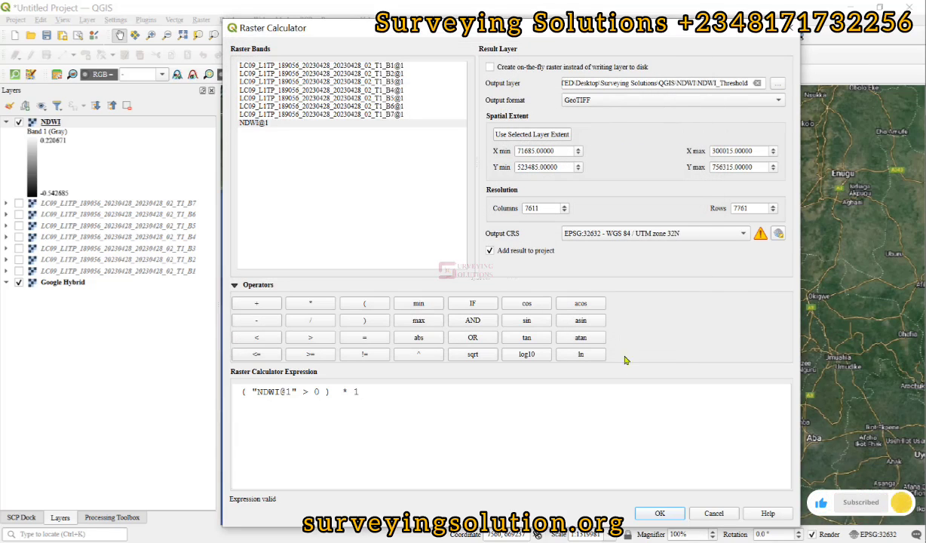
pyautogui.click(657, 515)
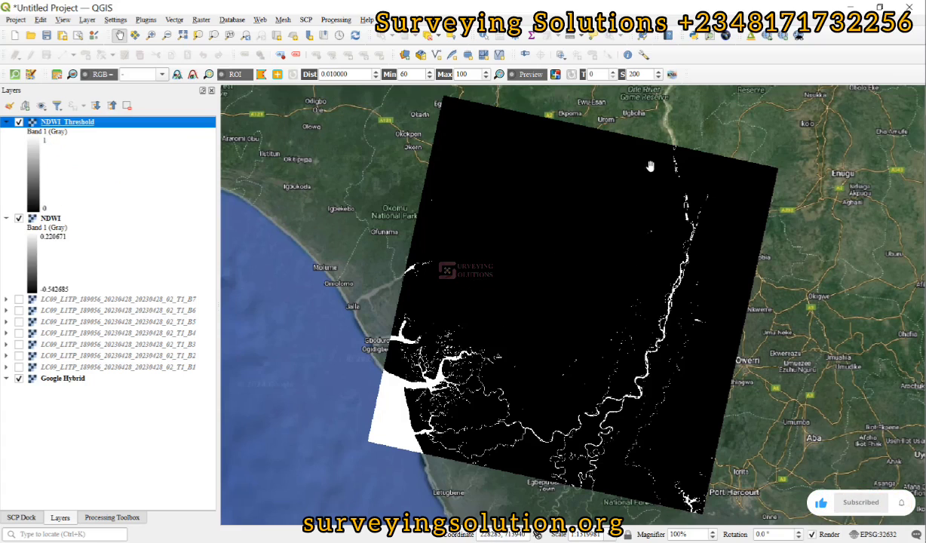
# Toggle NDWI_Threshold on and off to compare with NDWI, leaving it shown.
pyautogui.click(18, 122)
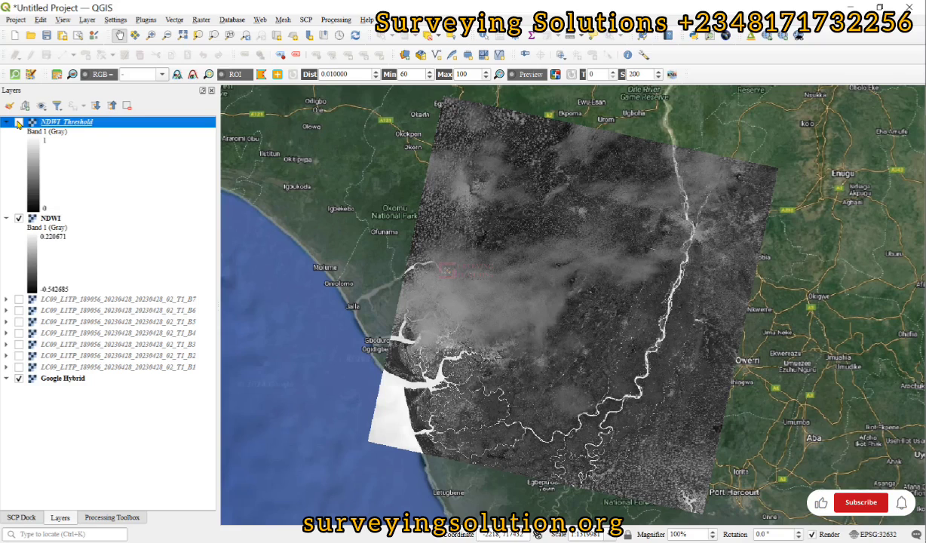
pyautogui.click(19, 122)
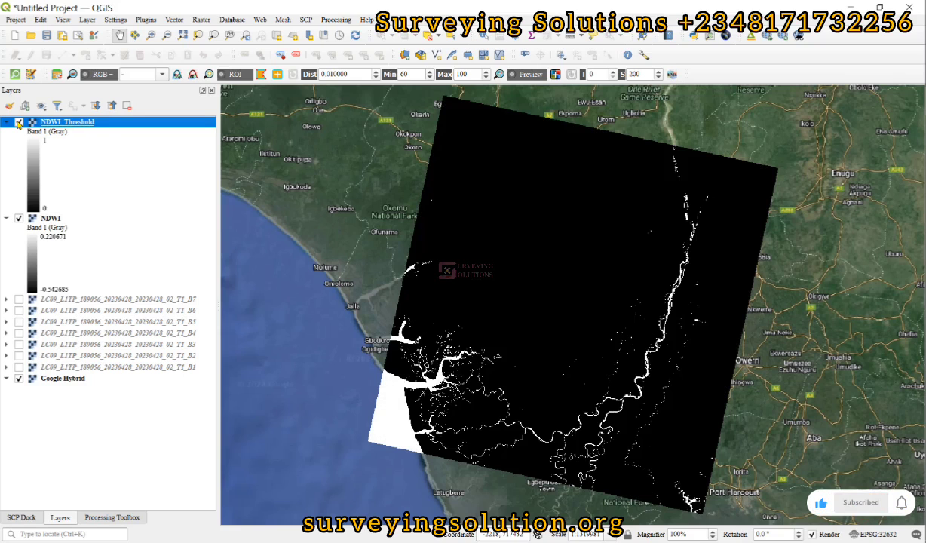
pyautogui.click(19, 122)
pyautogui.click(19, 122)
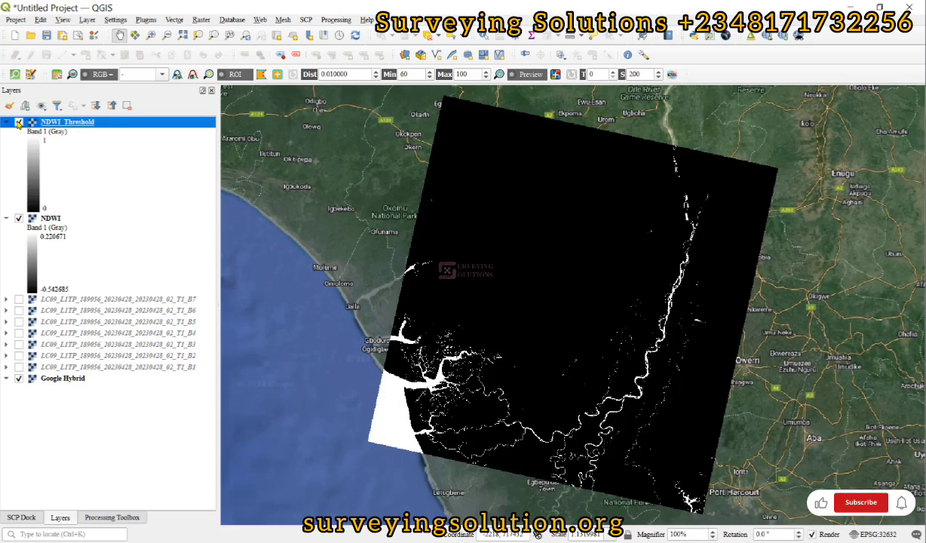
pyautogui.click(19, 122)
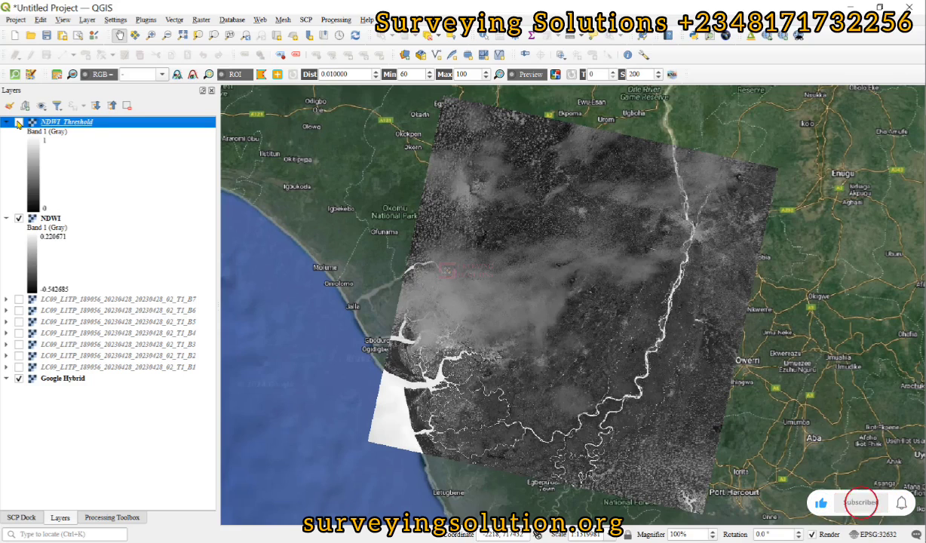
pyautogui.click(18, 122)
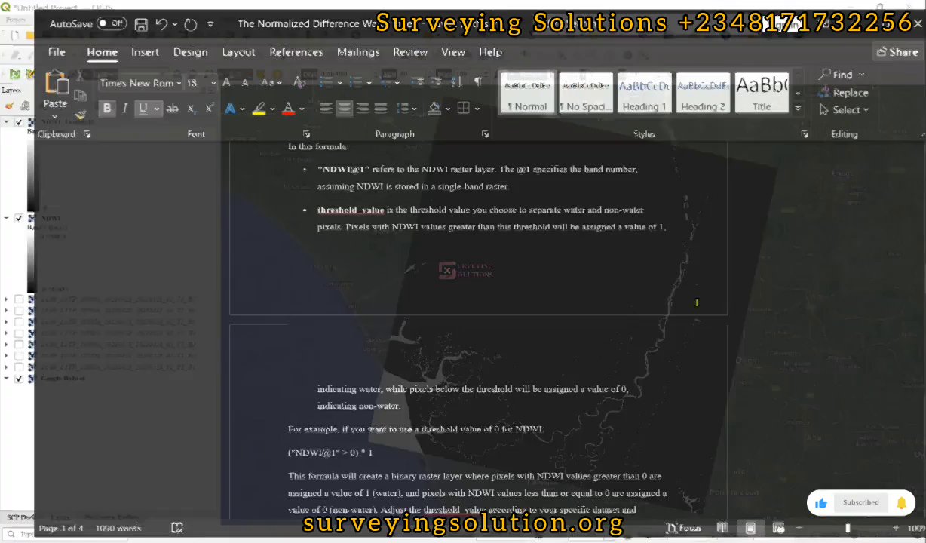
pyautogui.scroll(10, 369, 254)
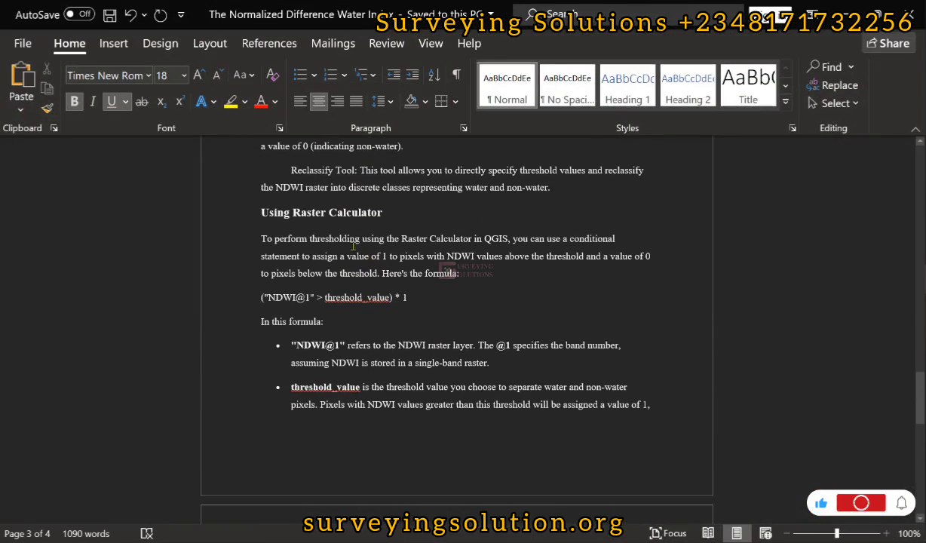
pyautogui.scroll(10, 338, 218)
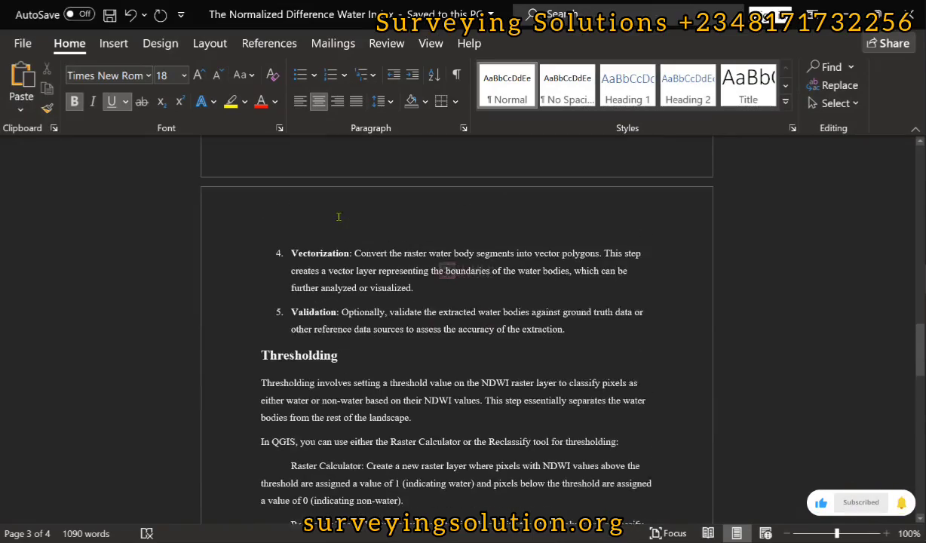
pyautogui.scroll(4, 338, 218)
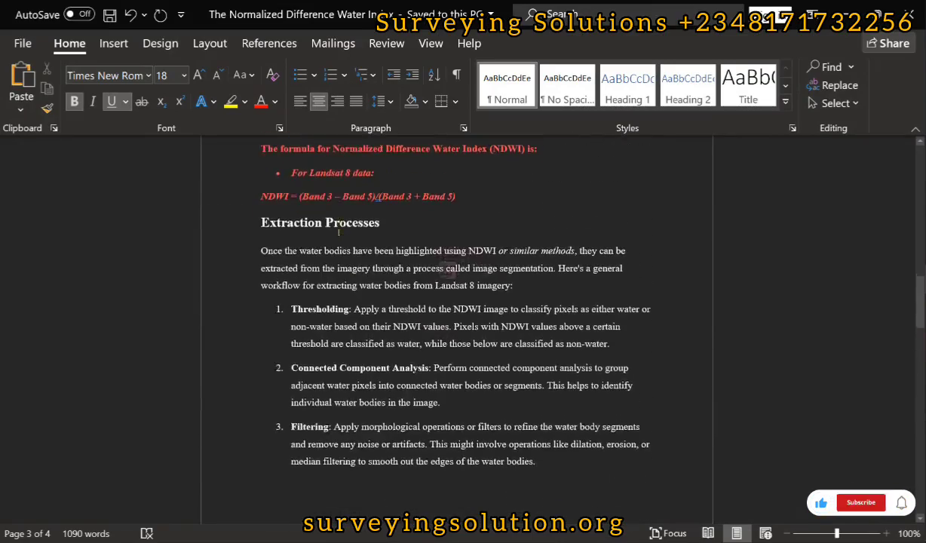
pyautogui.scroll(-7, 339, 232)
pyautogui.scroll(-18, 338, 232)
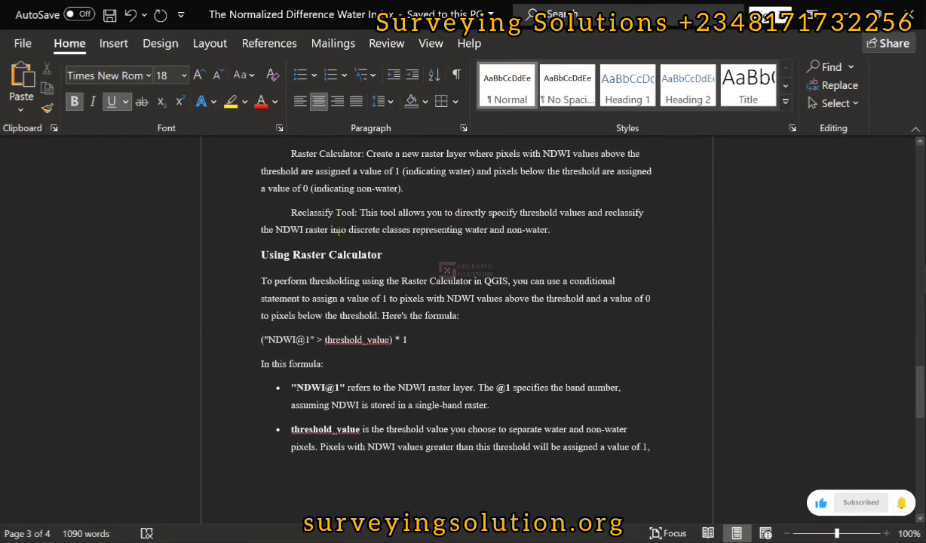
pyautogui.scroll(-5, 339, 233)
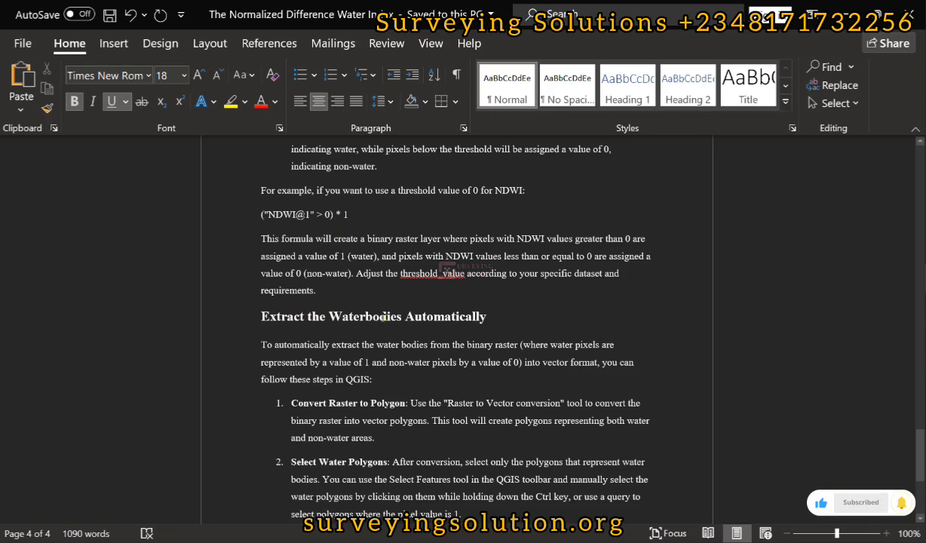
pyautogui.scroll(-2, 388, 310)
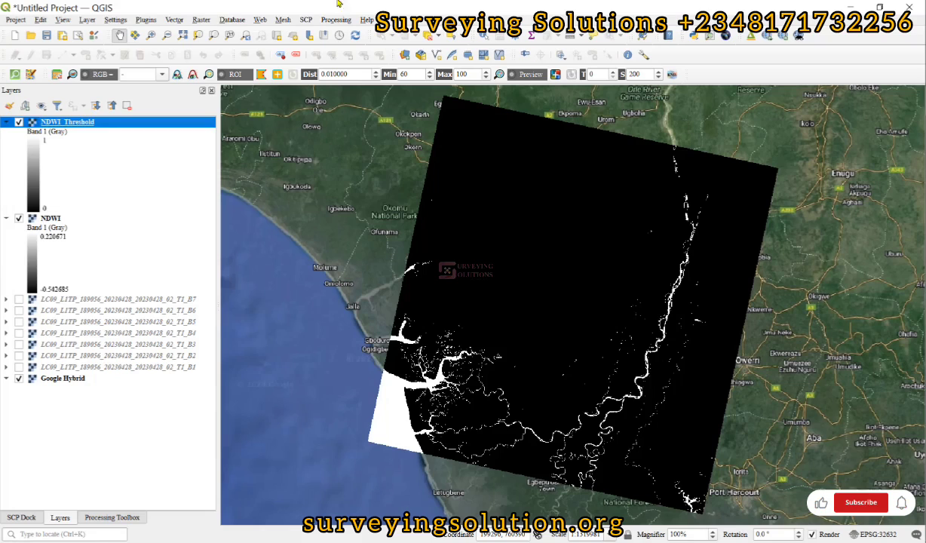
# Open Polygonize with NDWI_Threshold Band 1 and field DN, then choose an output file.
pyautogui.click(201, 19)
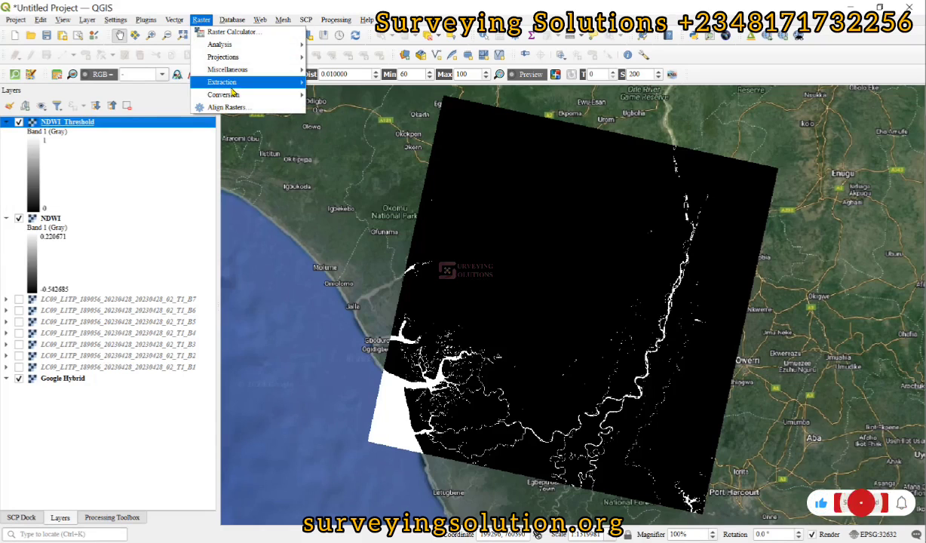
pyautogui.moveTo(233, 83)
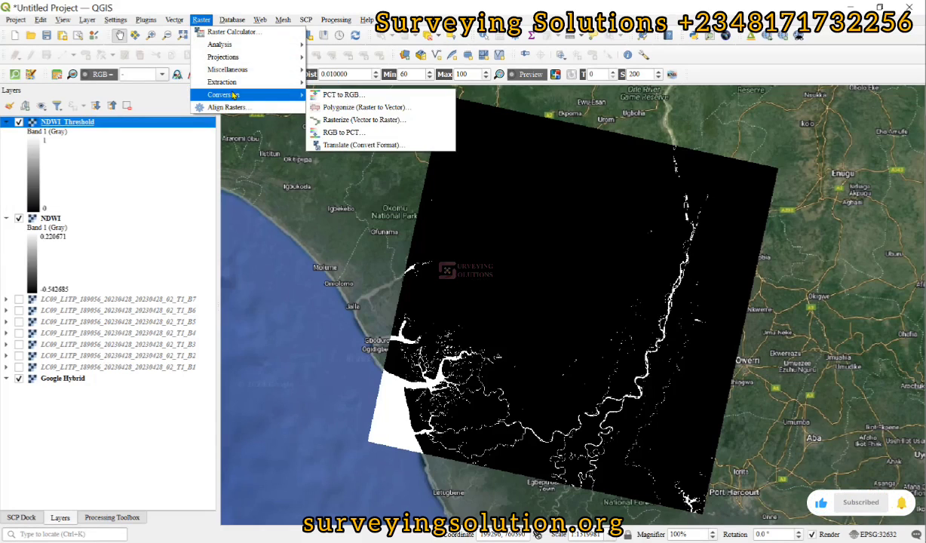
pyautogui.click(356, 109)
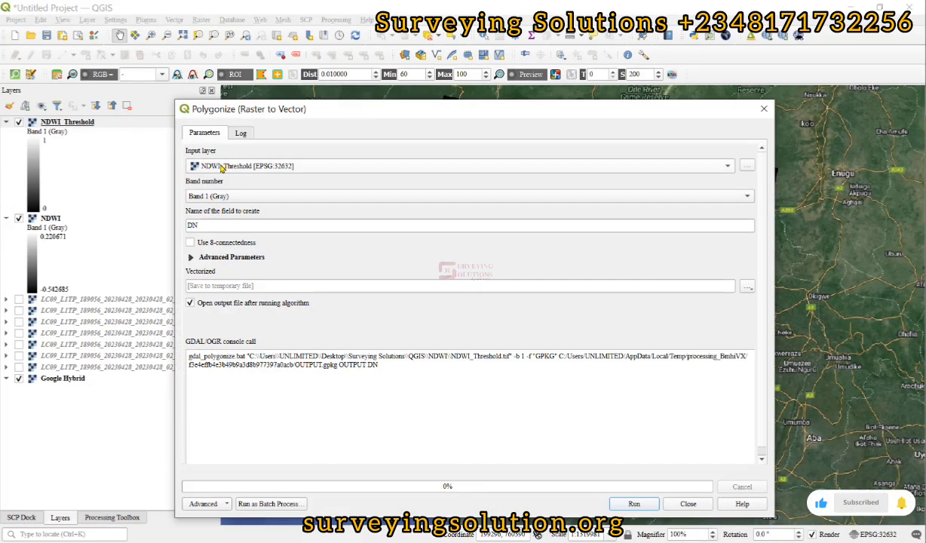
pyautogui.click(73, 123)
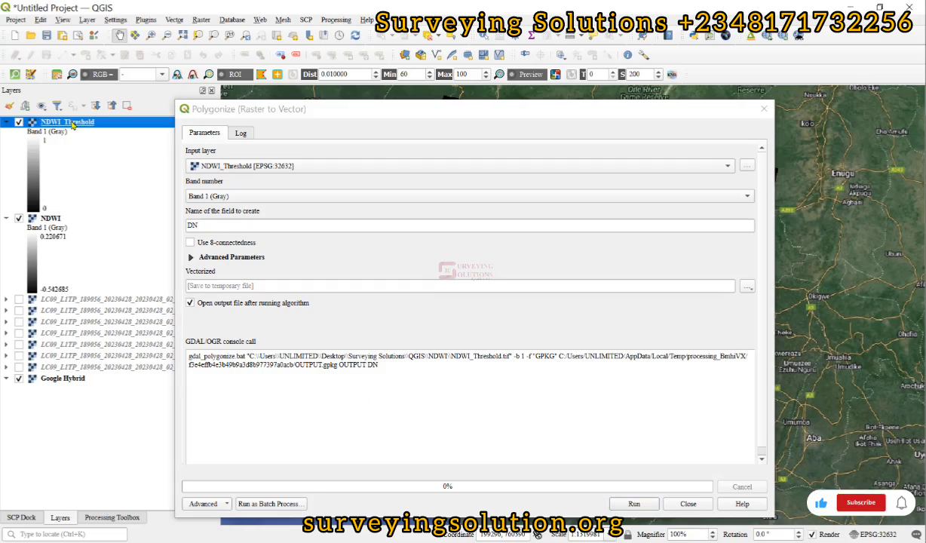
pyautogui.click(278, 165)
pyautogui.click(249, 196)
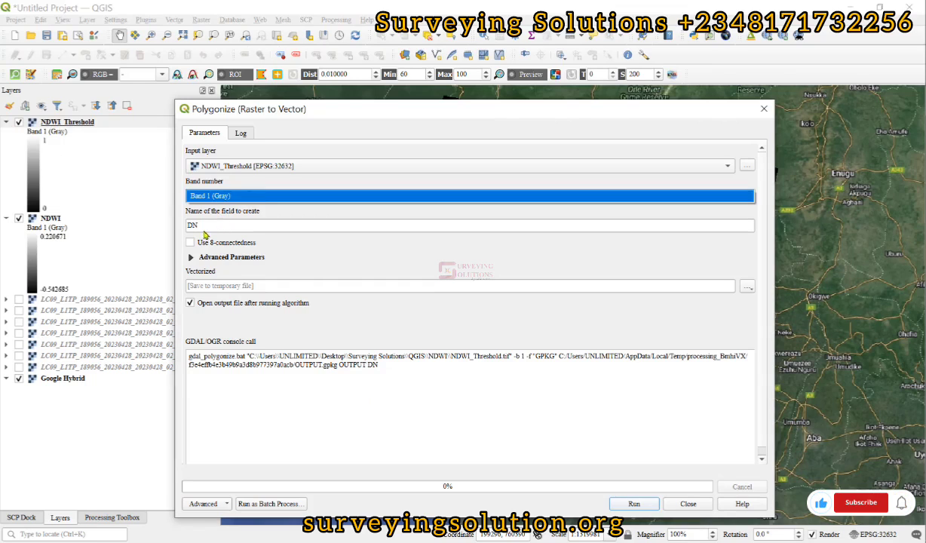
pyautogui.click(200, 224)
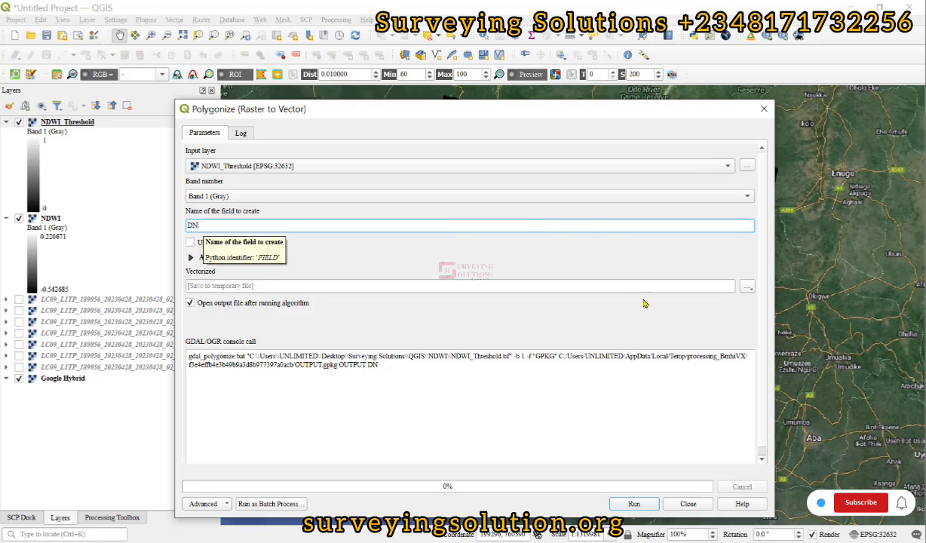
pyautogui.click(746, 287)
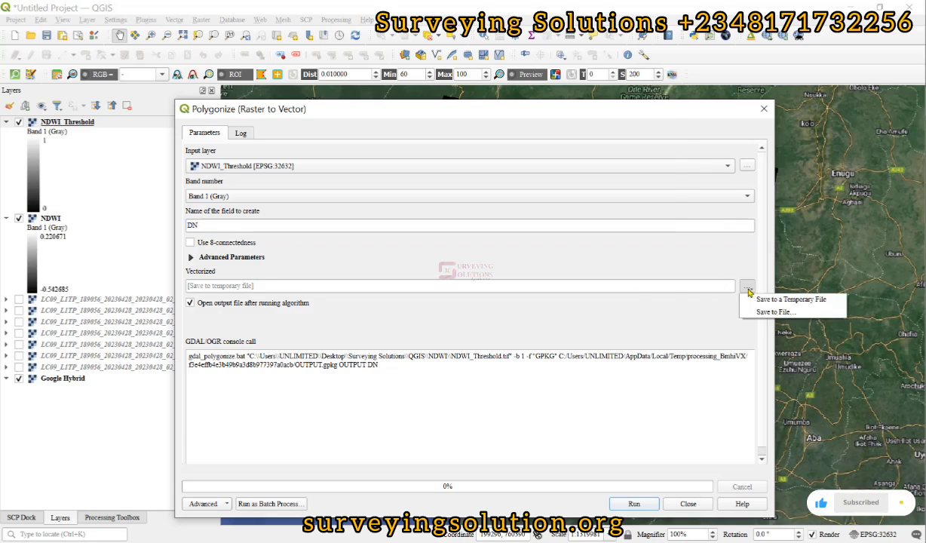
pyautogui.click(775, 312)
# Set the Polygonize output to Extracted_Waterbodies.shp in a new SHP folder inside NDWI.
pyautogui.click(263, 169)
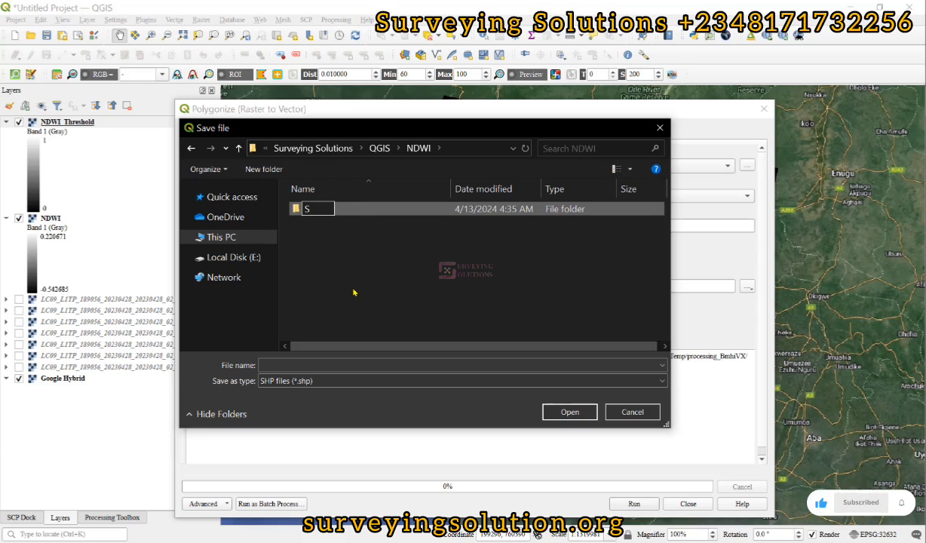
pyautogui.write('P')
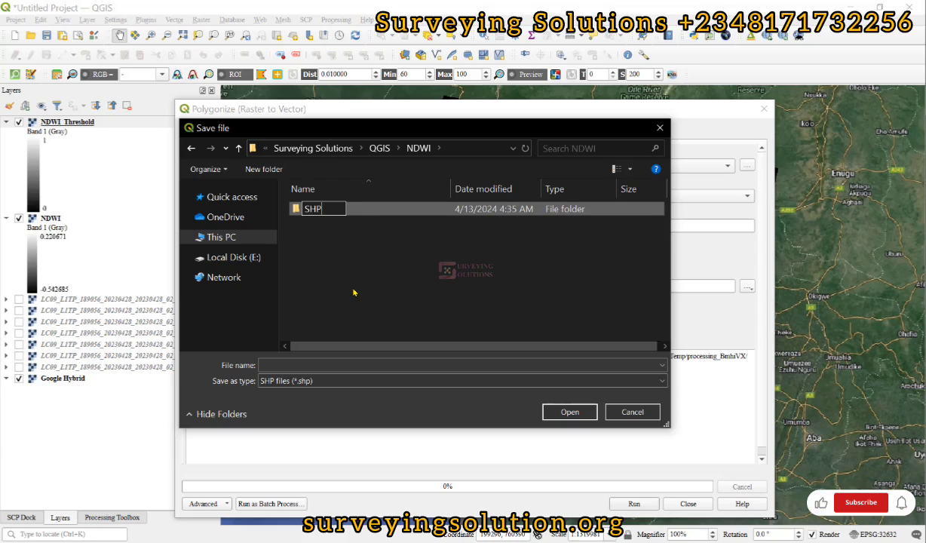
pyautogui.press('Return')
pyautogui.press('Return')
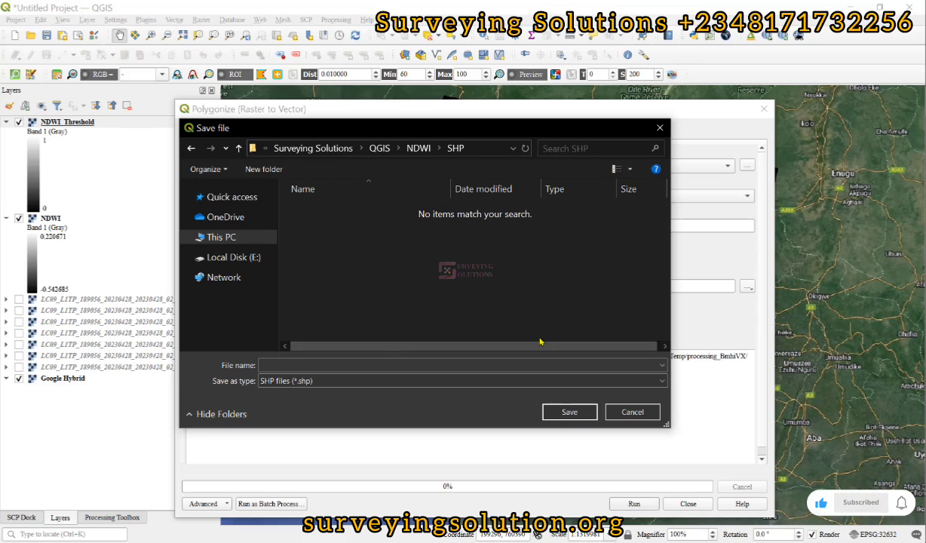
pyautogui.click(304, 365)
pyautogui.write('Extracti')
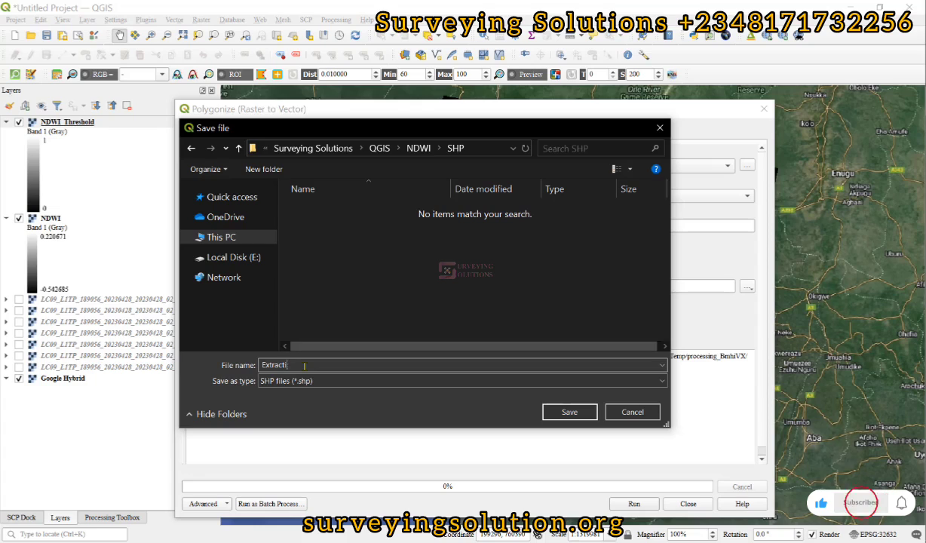
pyautogui.press('BackSpace')
pyautogui.write('ed_')
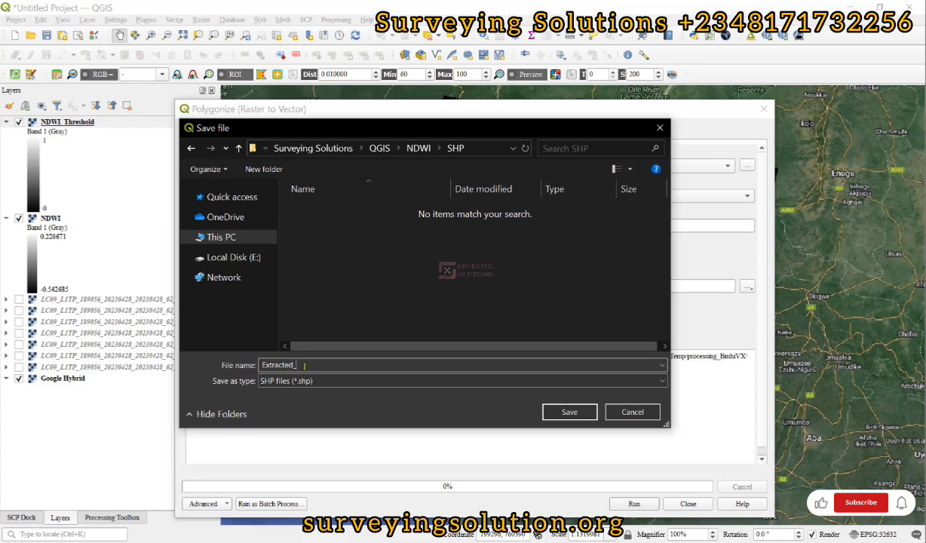
pyautogui.write('Wat')
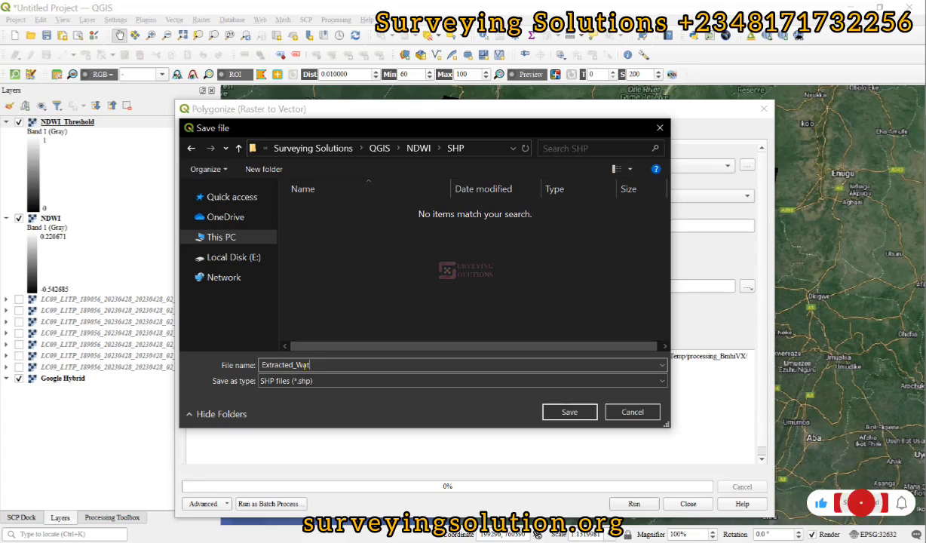
pyautogui.write('erbod')
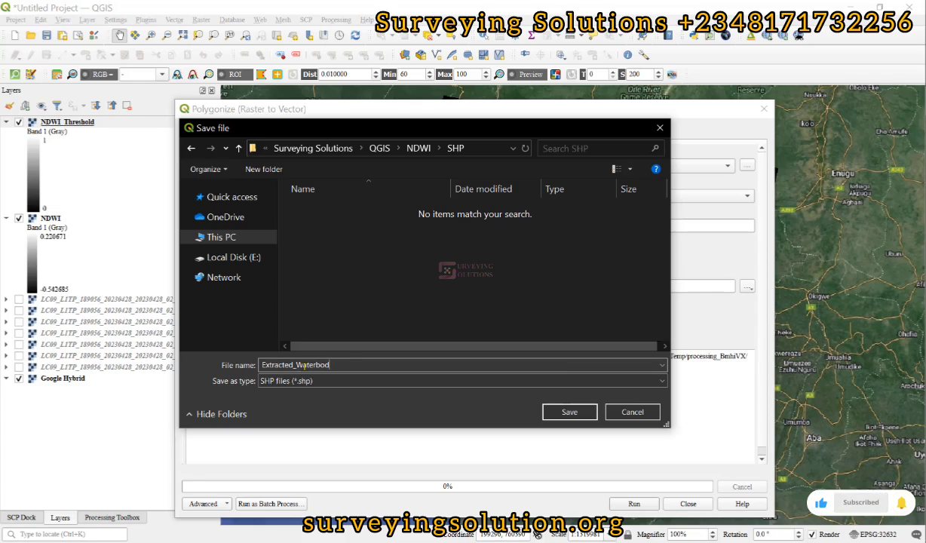
pyautogui.write('ies')
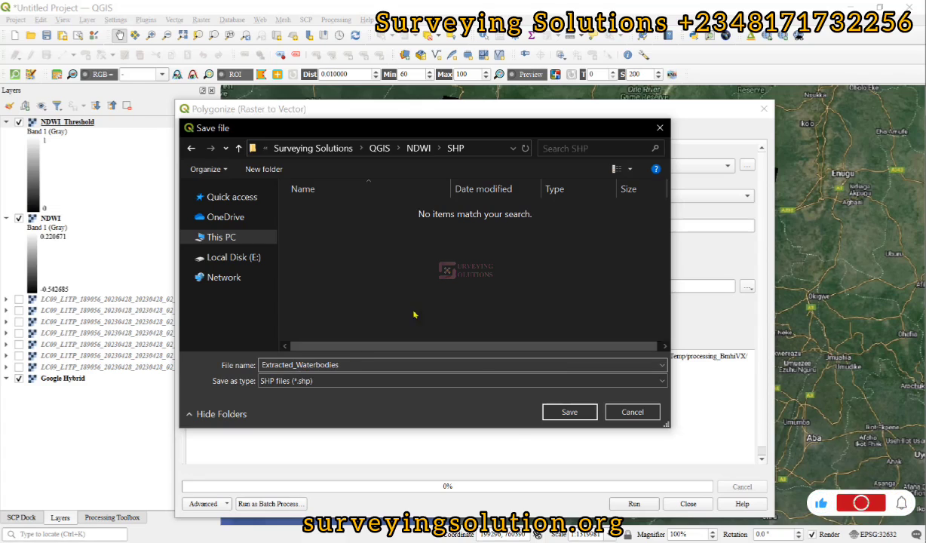
pyautogui.click(566, 412)
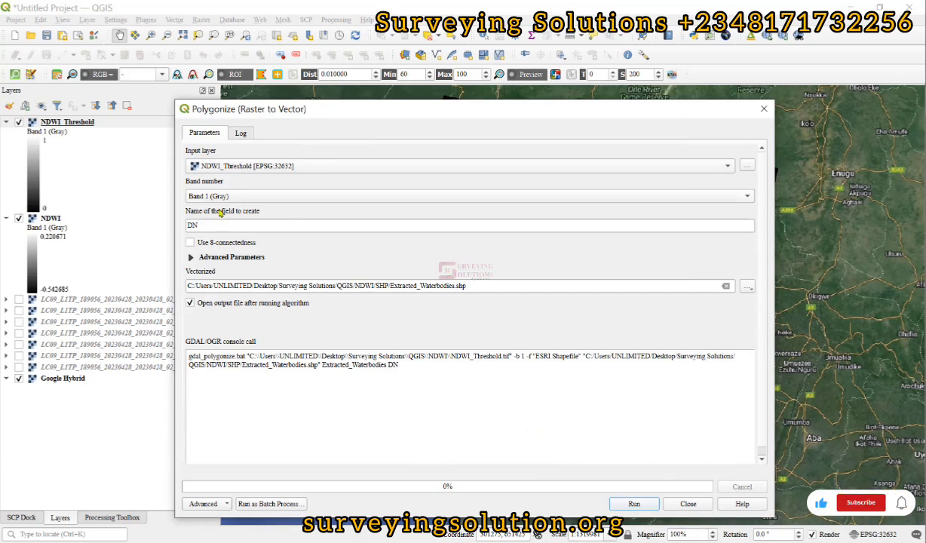
# Run Polygonize to create the Extracted_Waterbodies layer, then hide the NDWI_Threshold raster.
pyautogui.click(632, 504)
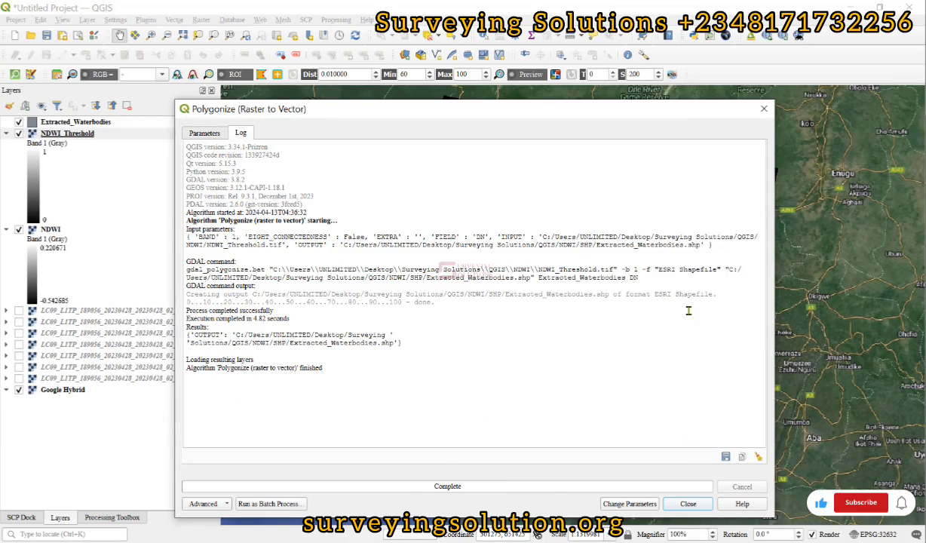
pyautogui.click(688, 504)
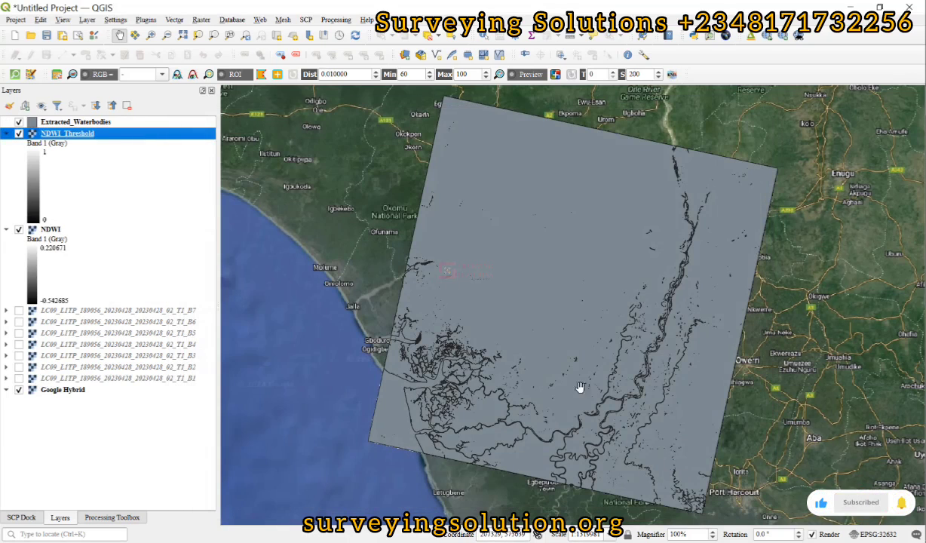
pyautogui.click(19, 134)
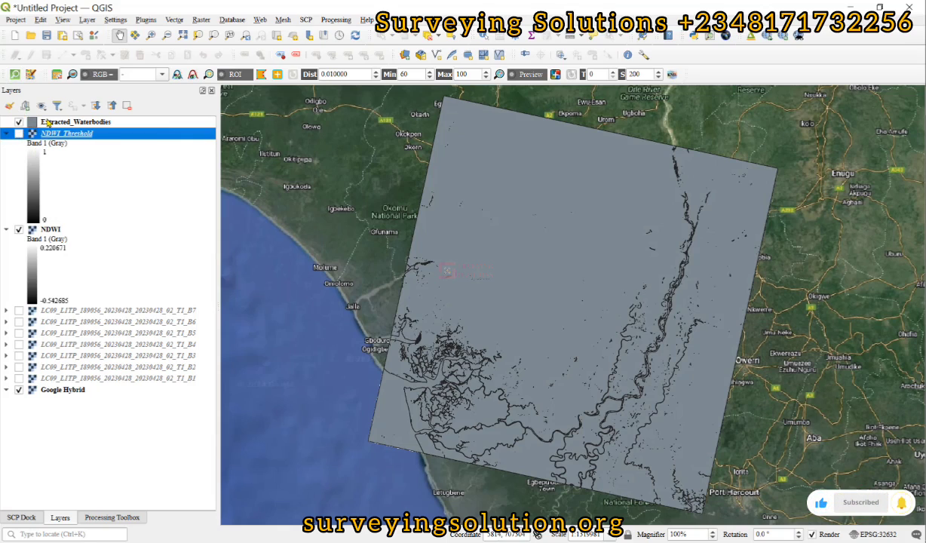
# Open the Extracted_Waterbodies attribute table and scroll through its 9253 rows of DN values.
pyautogui.rightClick(47, 124)
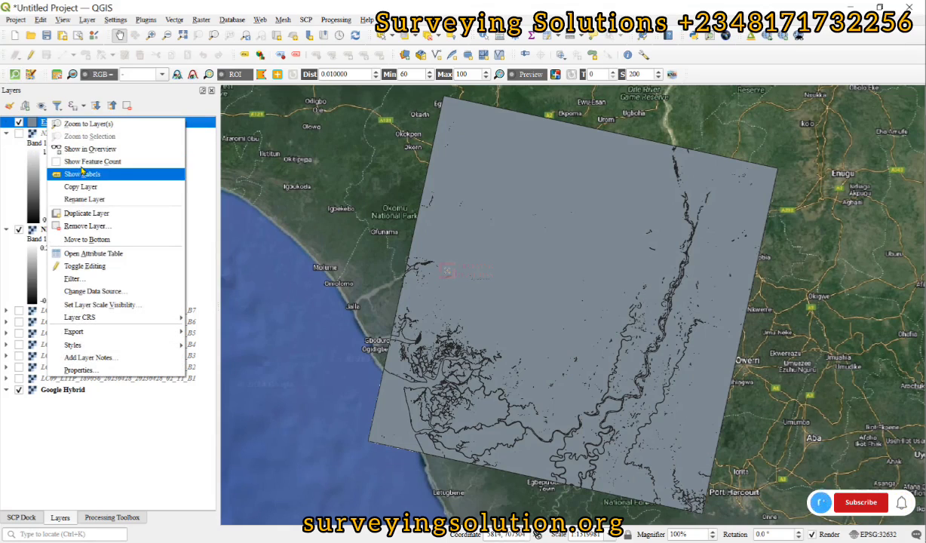
pyautogui.click(95, 254)
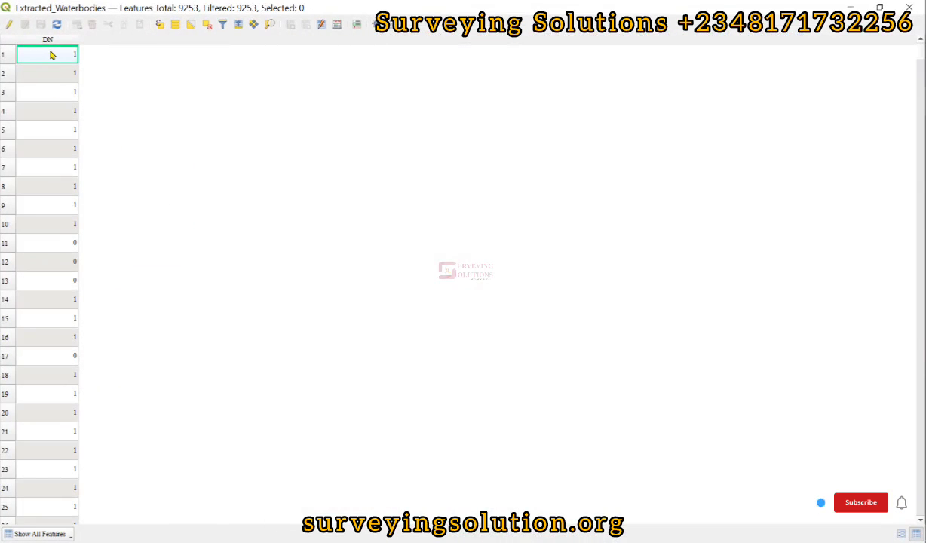
pyautogui.scroll(-4, 62, 78)
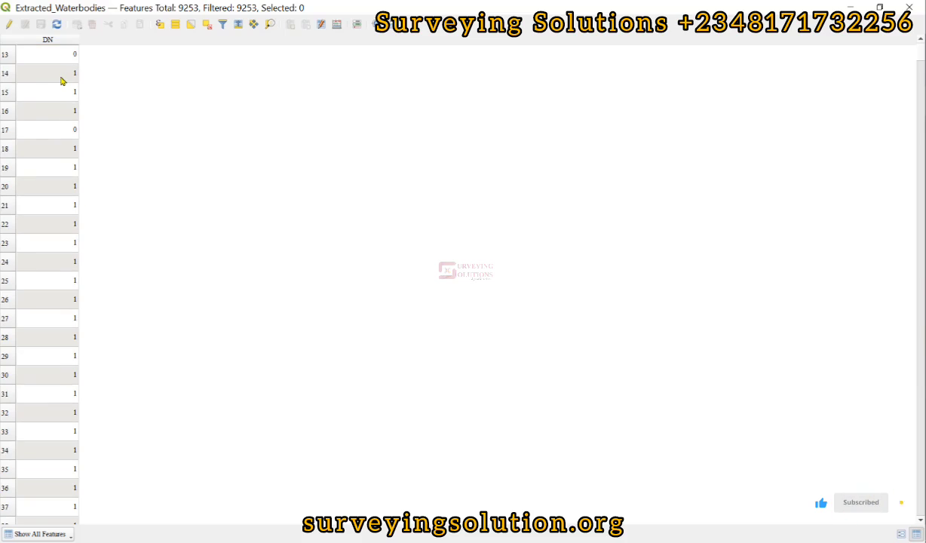
pyautogui.scroll(3, 62, 81)
pyautogui.scroll(1, 62, 79)
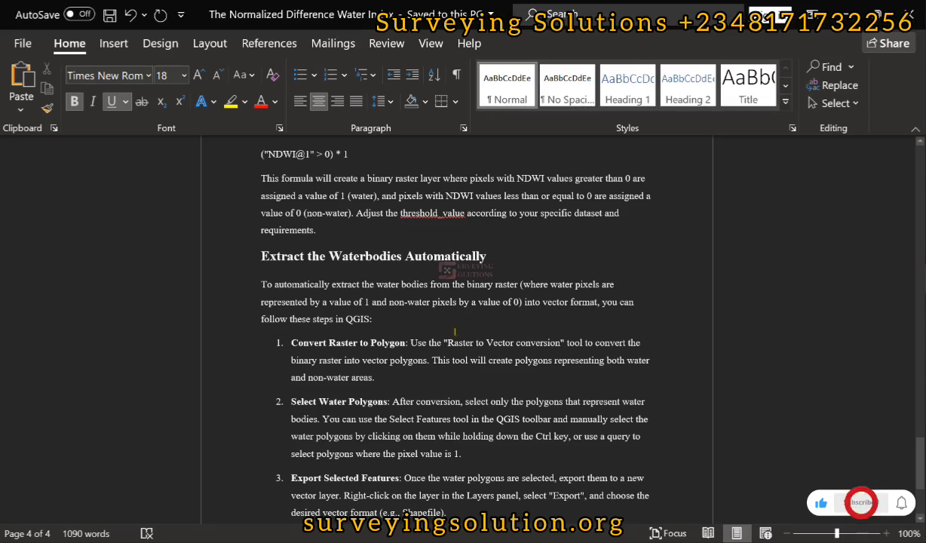
pyautogui.scroll(-1, 313, 396)
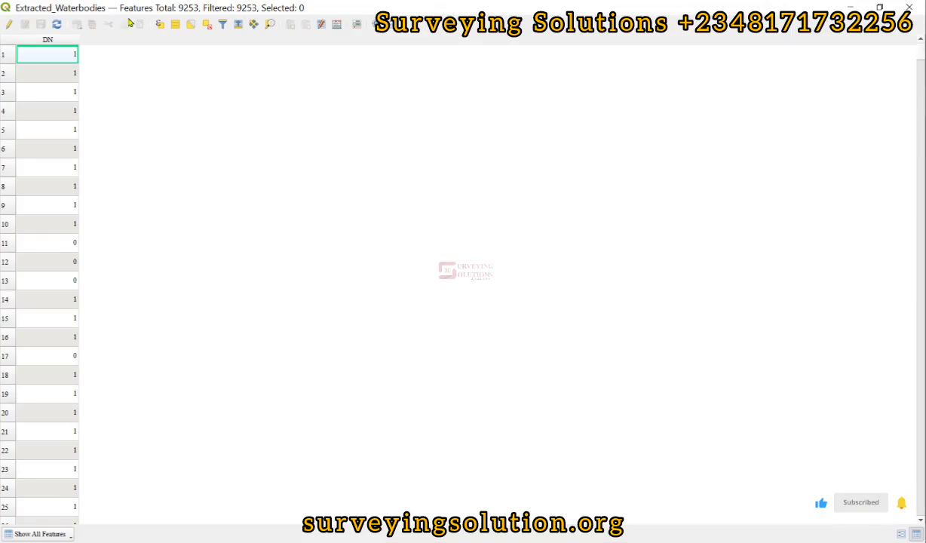
# Build the expression "DN" = 1 in Select by Expression.
pyautogui.click(160, 25)
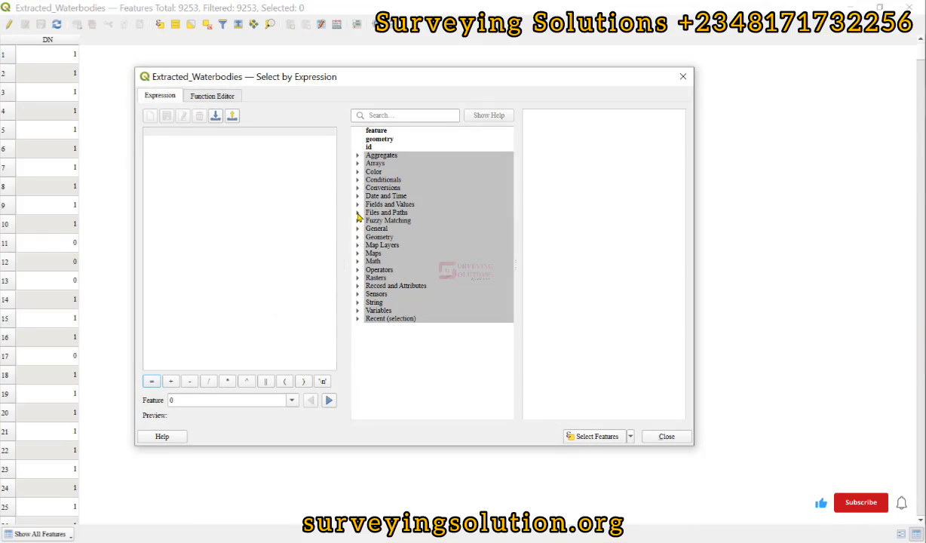
pyautogui.click(358, 213)
pyautogui.click(359, 214)
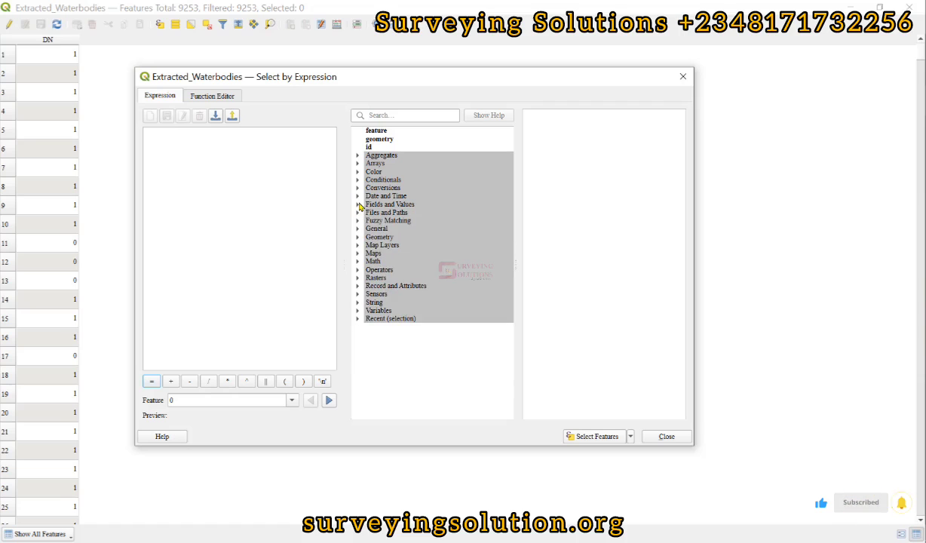
pyautogui.click(358, 205)
pyautogui.doubleClick(397, 247)
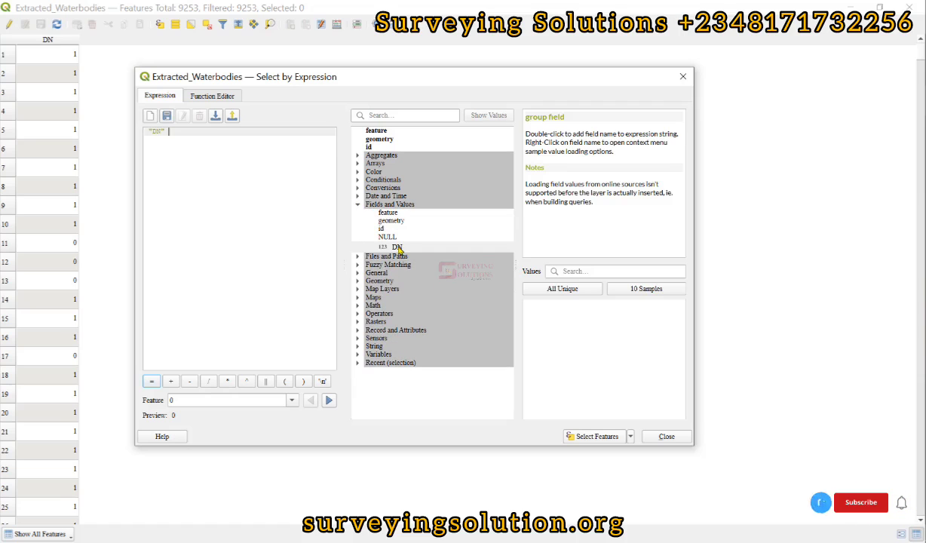
pyautogui.click(150, 381)
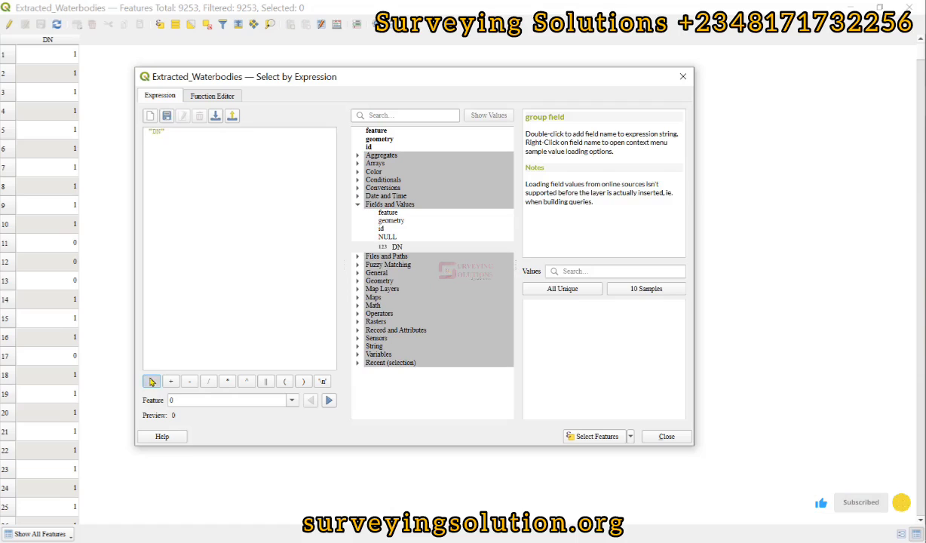
pyautogui.write('1')
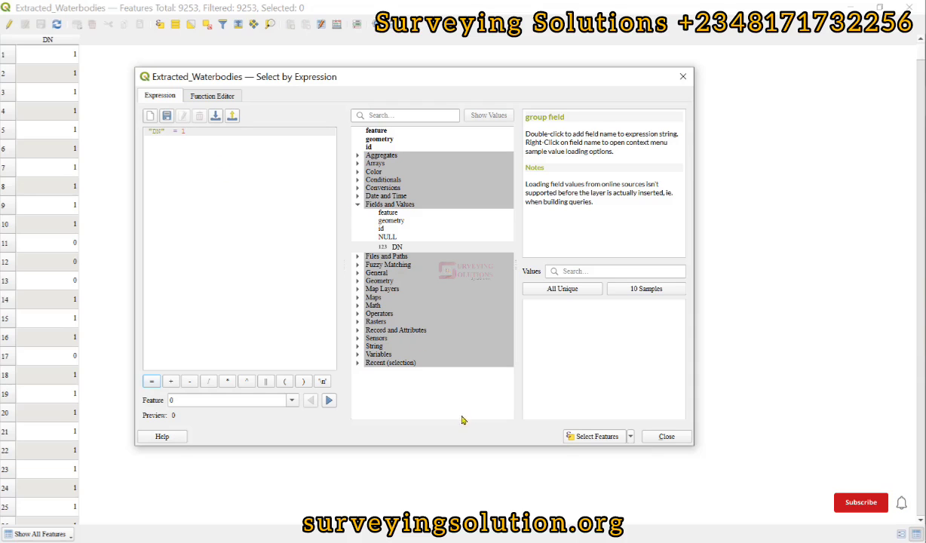
# Select the 8655 polygons matching DN = 1 and return to the QGIS window.
pyautogui.click(577, 436)
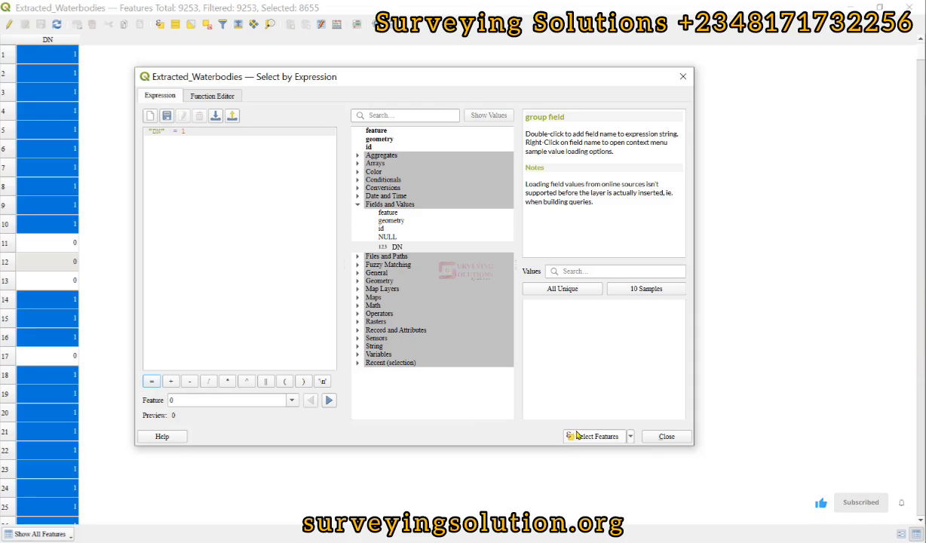
pyautogui.click(682, 77)
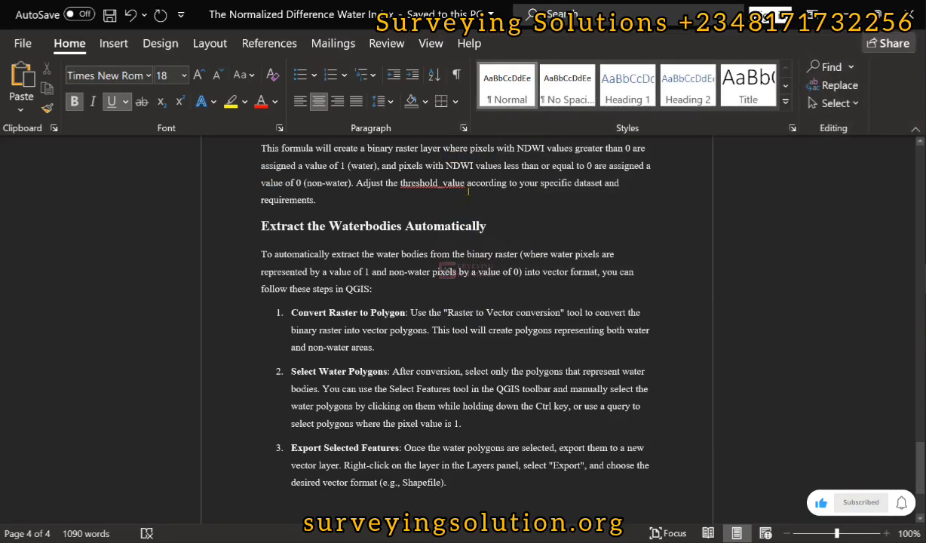
pyautogui.moveTo(832, 51)
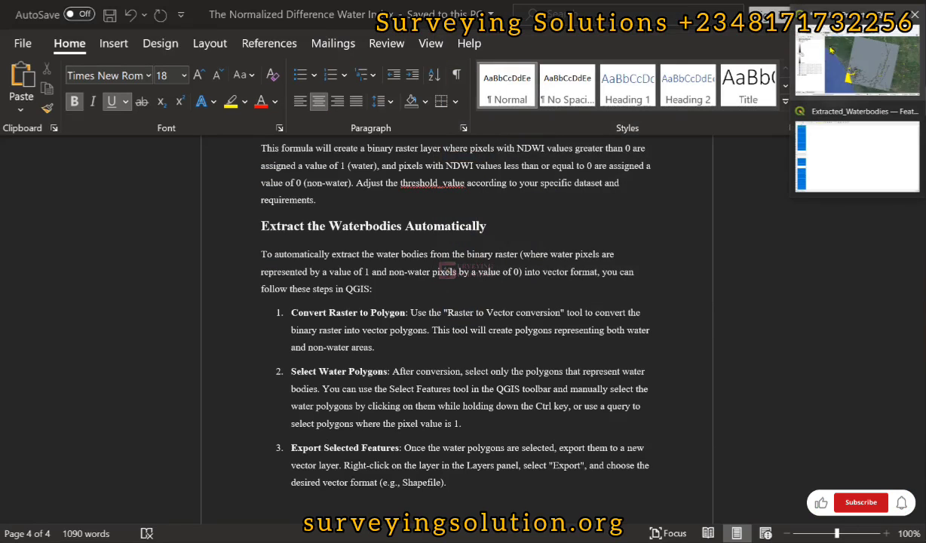
pyautogui.click(856, 59)
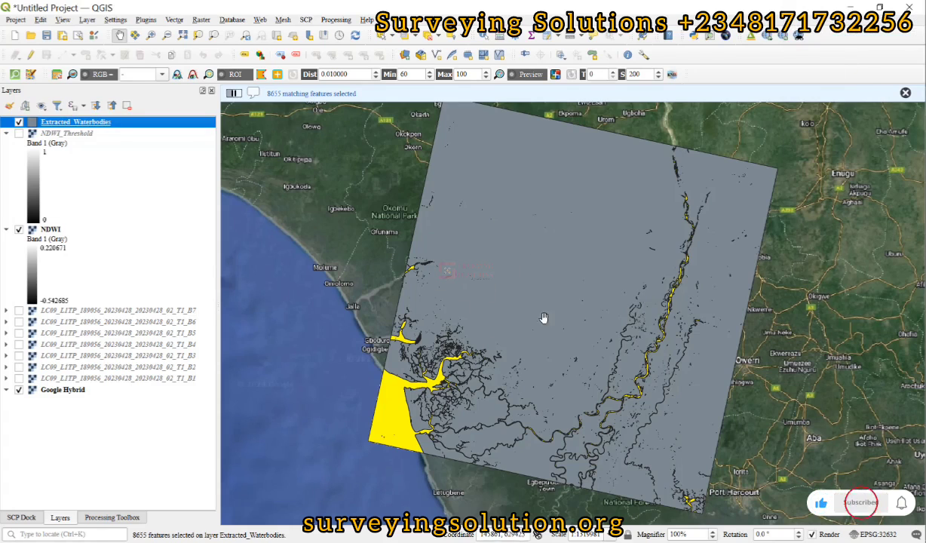
# Zoom and pan along the river to inspect the selected yellow water polygons and islands.
pyautogui.scroll(2, 710, 206)
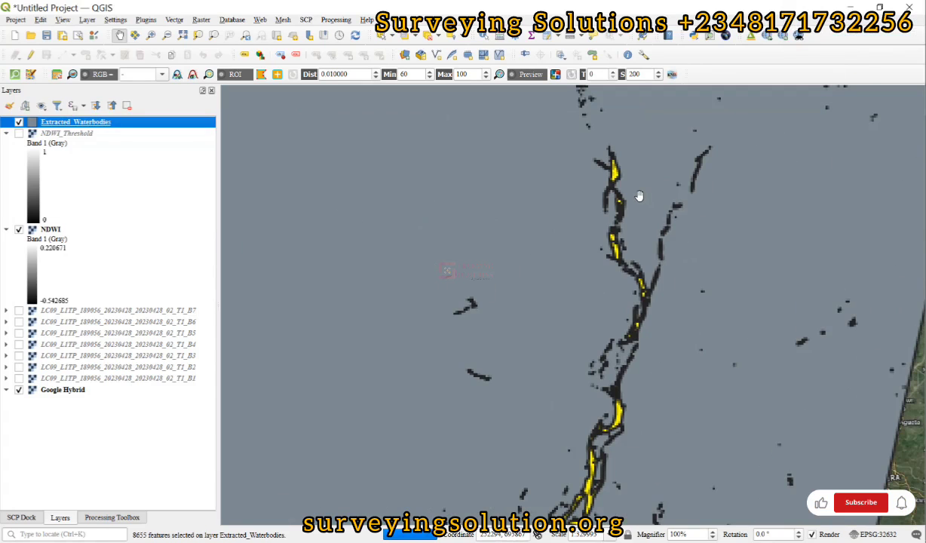
pyautogui.scroll(2, 641, 232)
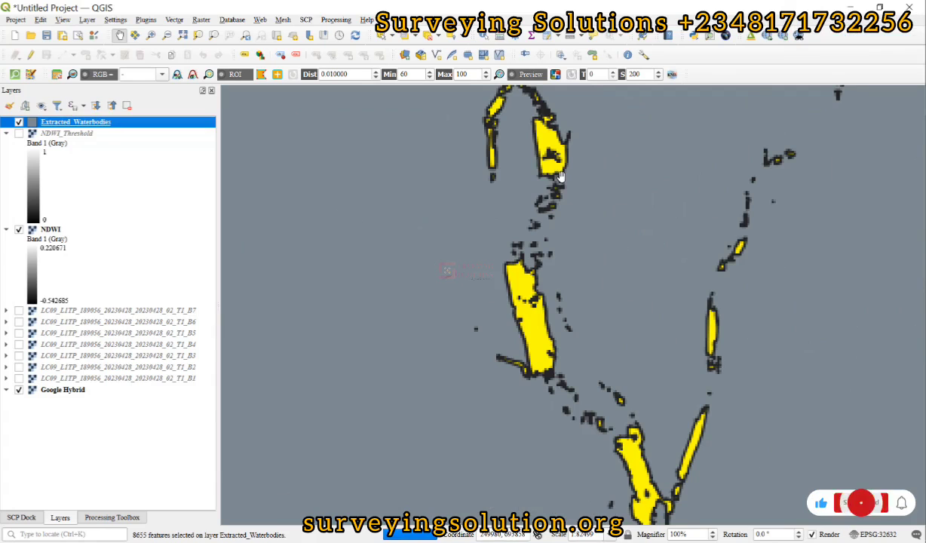
pyautogui.moveTo(583, 148); pyautogui.dragTo(585, 257)
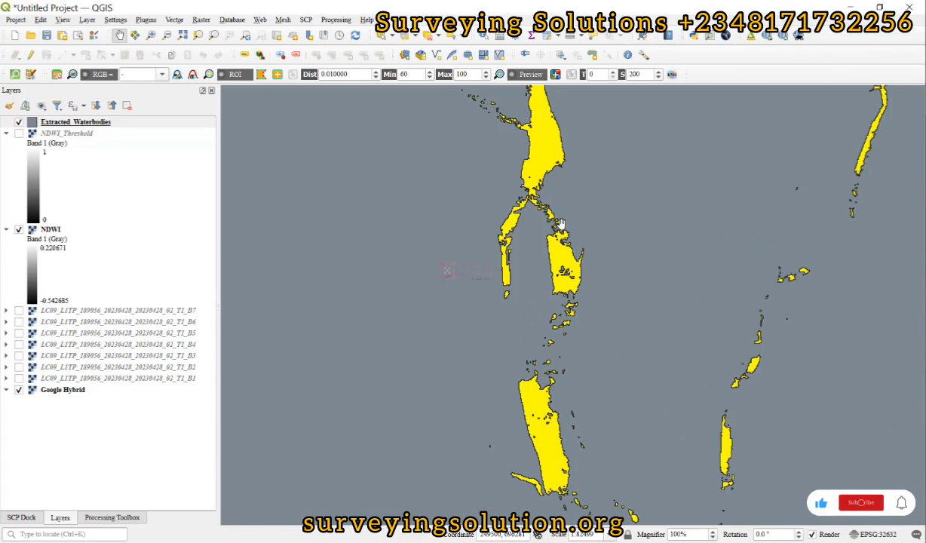
pyautogui.moveTo(561, 224); pyautogui.dragTo(555, 317)
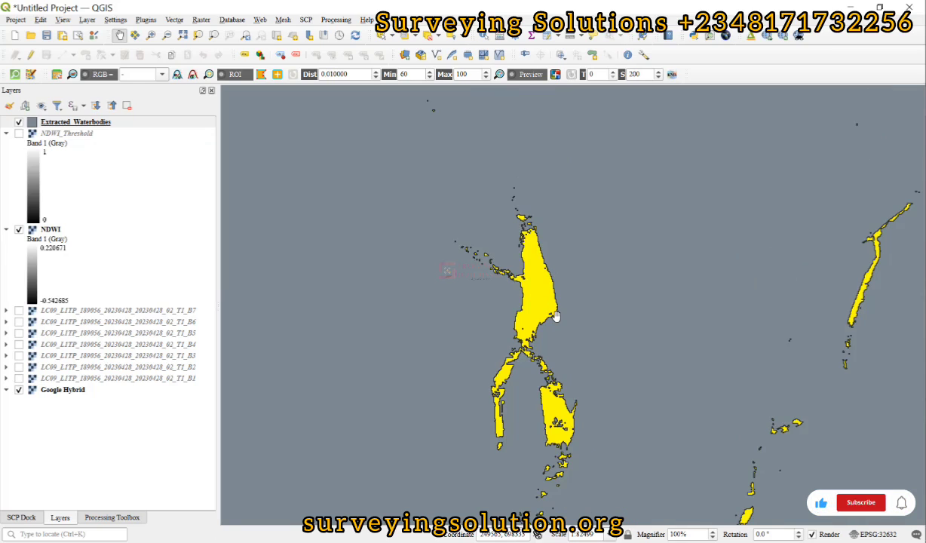
pyautogui.click(103, 124)
# Export the selected Extracted_Waterbodies features as an ESRI Shapefile.
pyautogui.rightClick(103, 124)
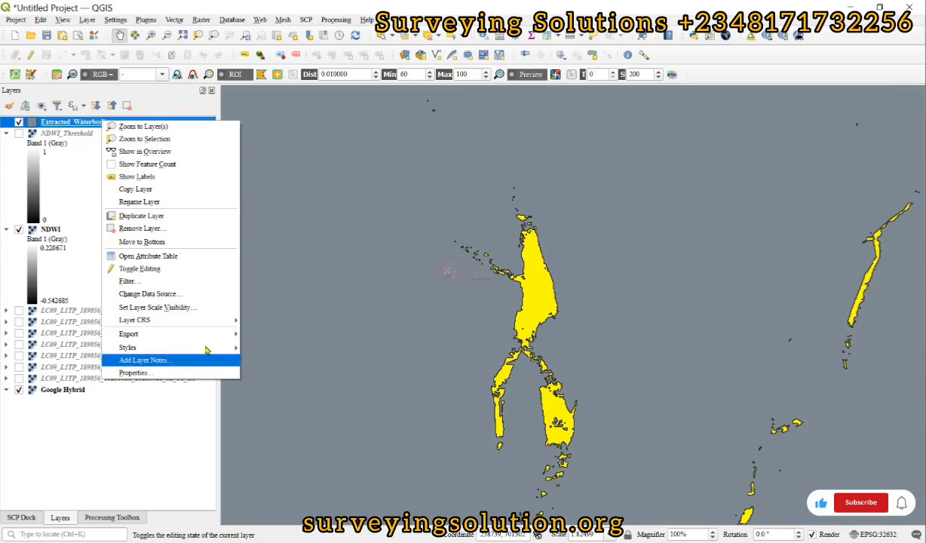
pyautogui.moveTo(208, 336)
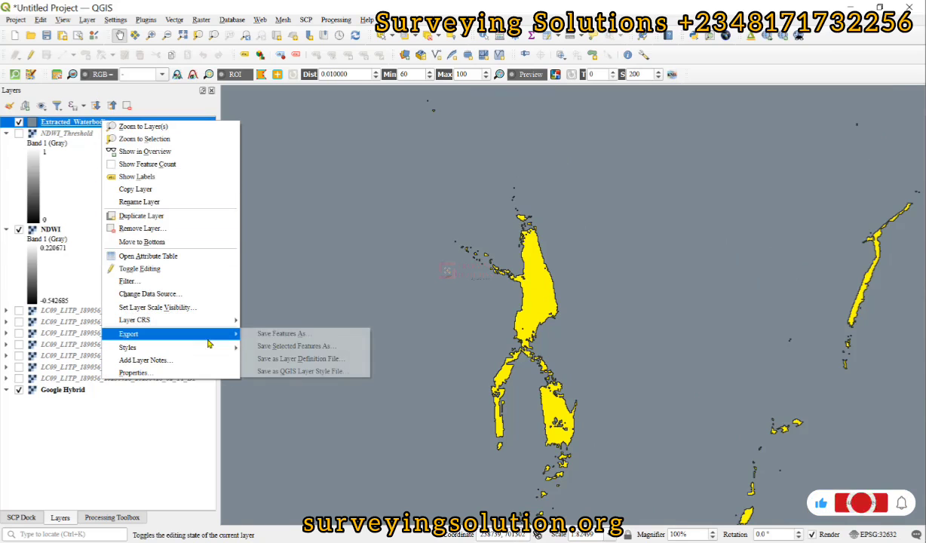
pyautogui.click(283, 347)
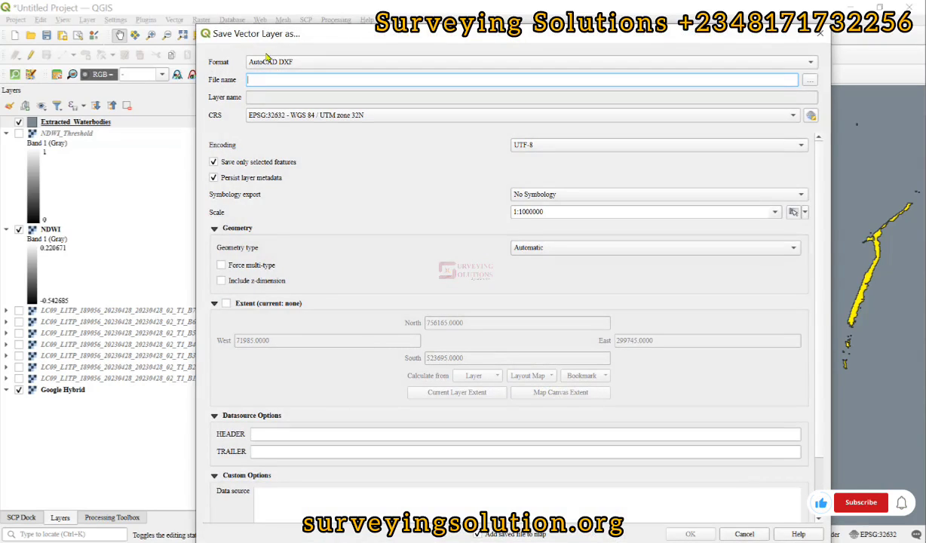
pyautogui.click(265, 59)
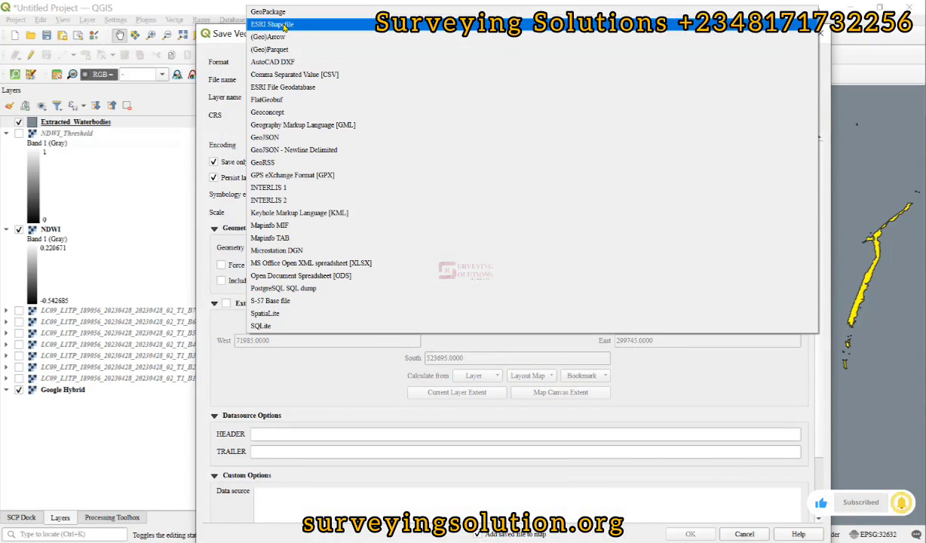
pyautogui.click(284, 27)
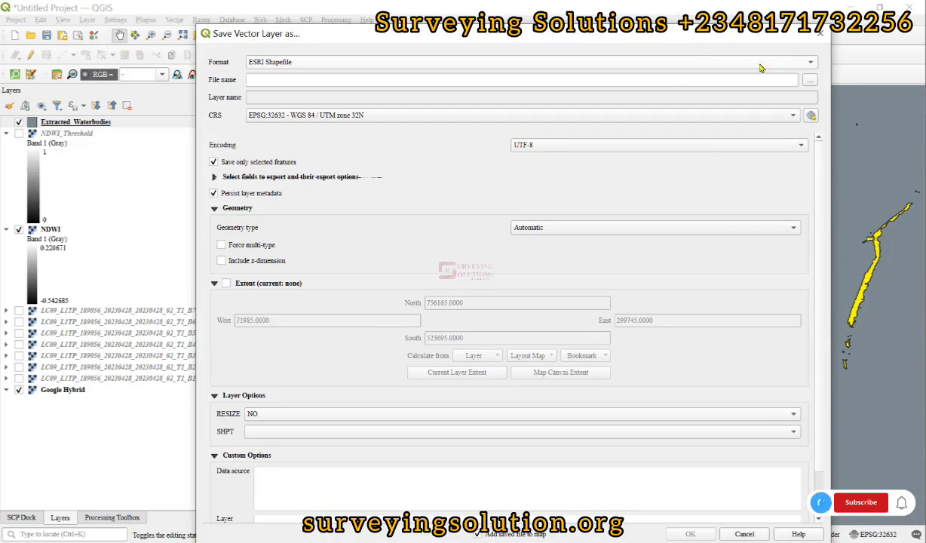
# Save the export as Extracted_Waterbodies 2 in the SHP folder and add it to the map.
pyautogui.click(810, 80)
pyautogui.doubleClick(339, 134)
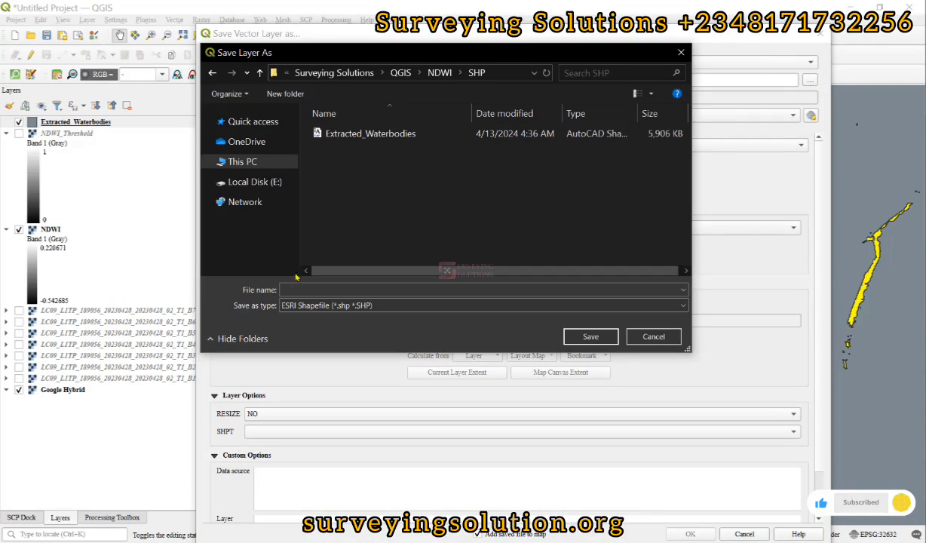
pyautogui.click(365, 137)
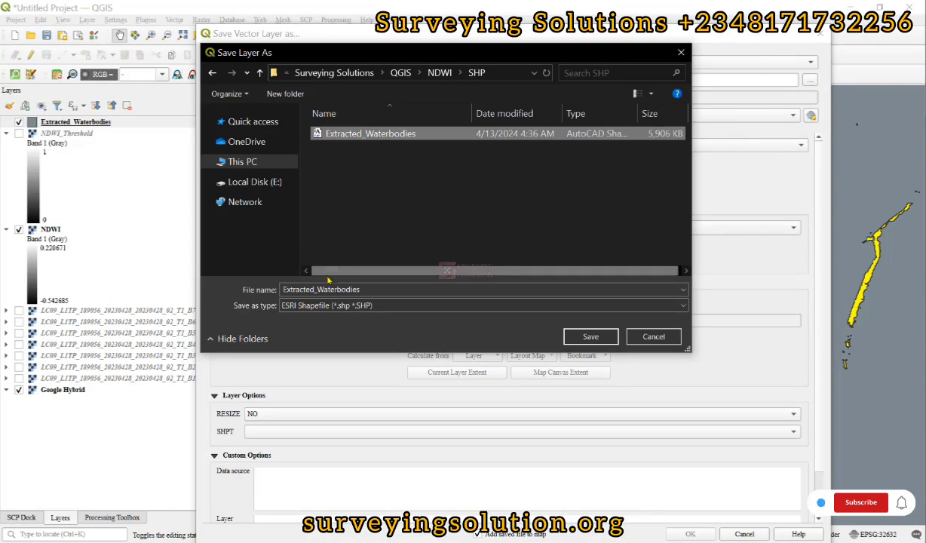
pyautogui.click(368, 289)
pyautogui.click(368, 290)
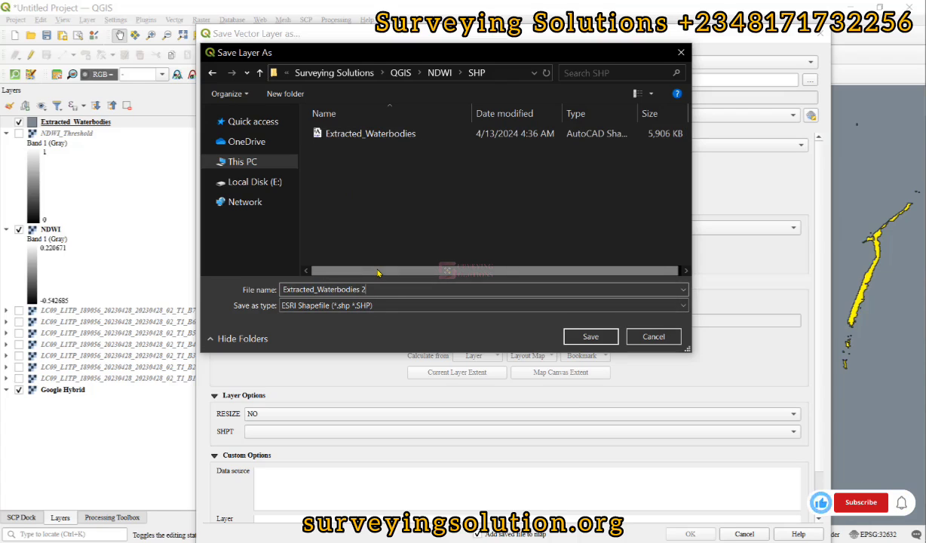
pyautogui.click(590, 336)
pyautogui.moveTo(438, 42); pyautogui.dragTo(394, 18)
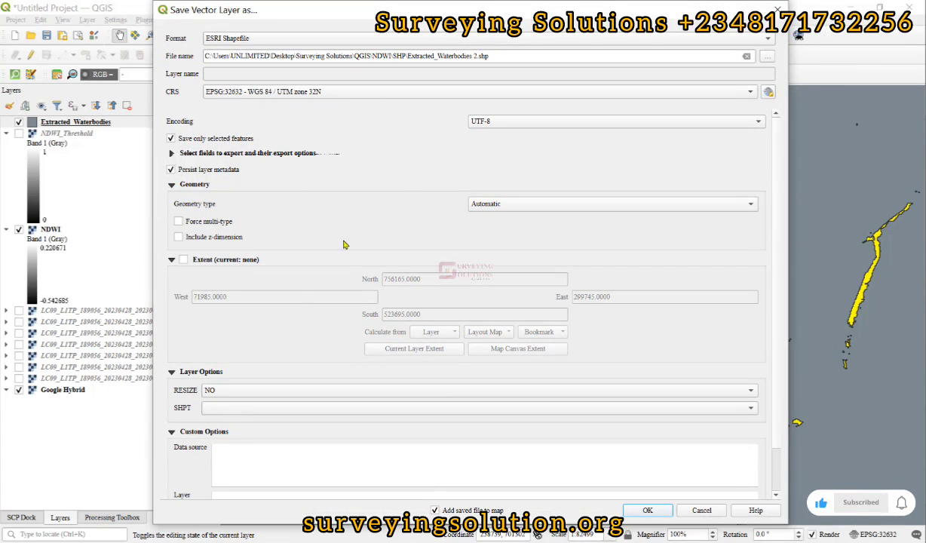
pyautogui.click(646, 511)
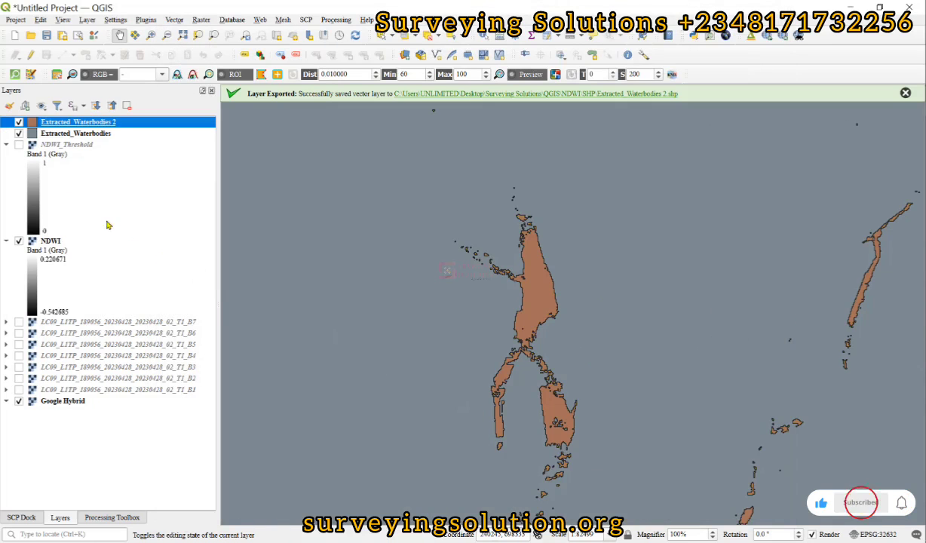
# Hide the original Extracted_Waterbodies layer.
pyautogui.click(20, 133)
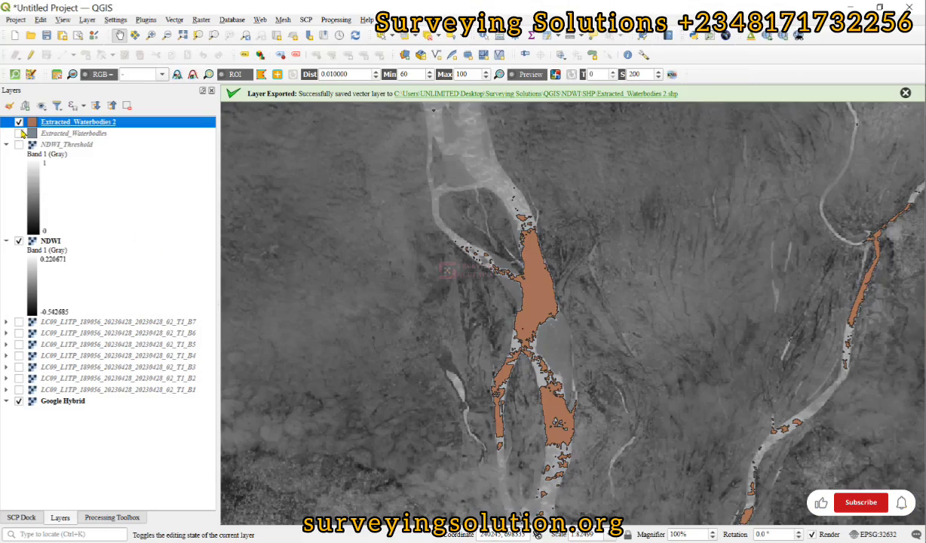
pyautogui.rightClick(64, 122)
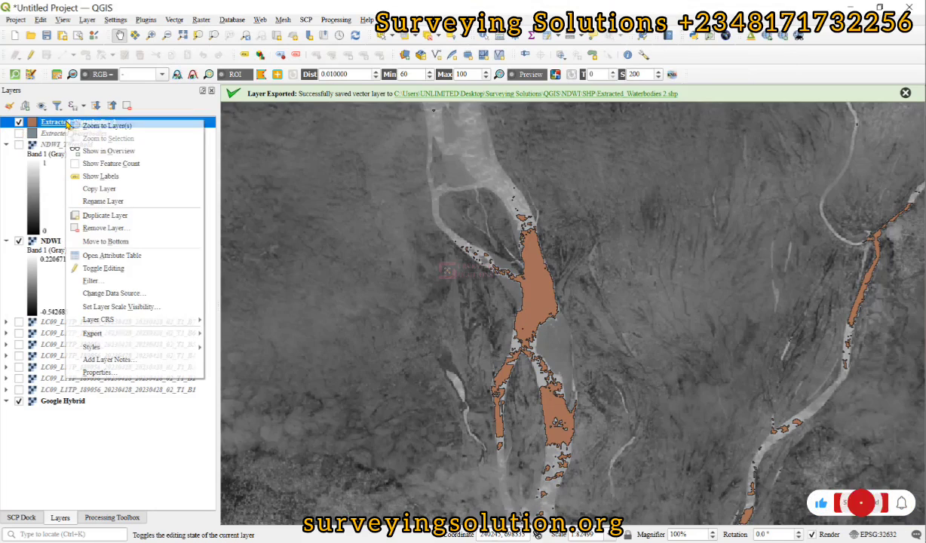
pyautogui.click(47, 443)
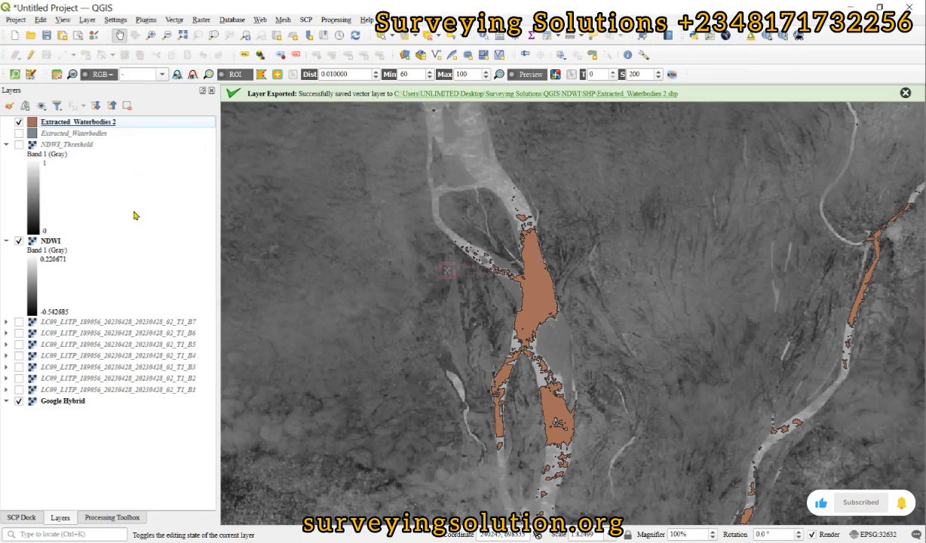
# Zoom to the full B7 layer extent and open Extracted_Waterbodies 2's layer properties.
pyautogui.click(70, 322)
pyautogui.rightClick(69, 322)
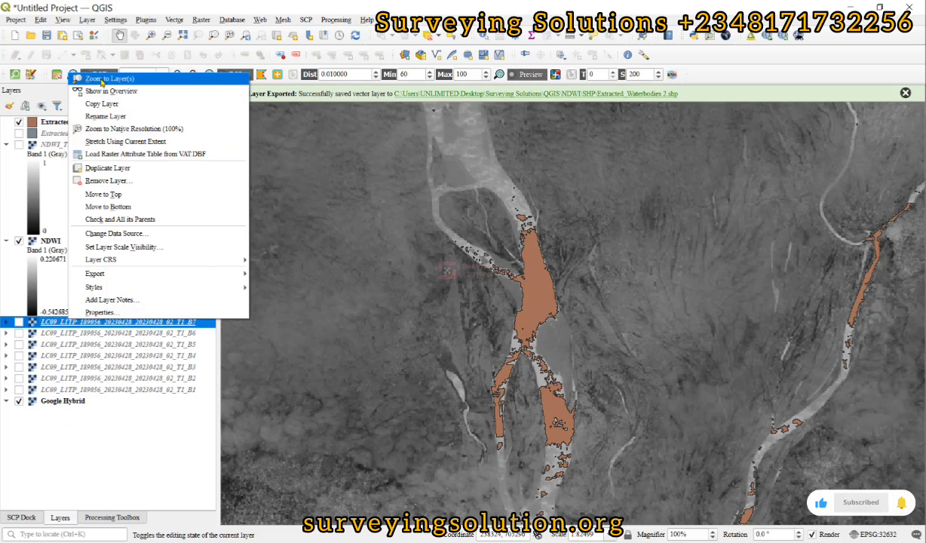
pyautogui.click(101, 80)
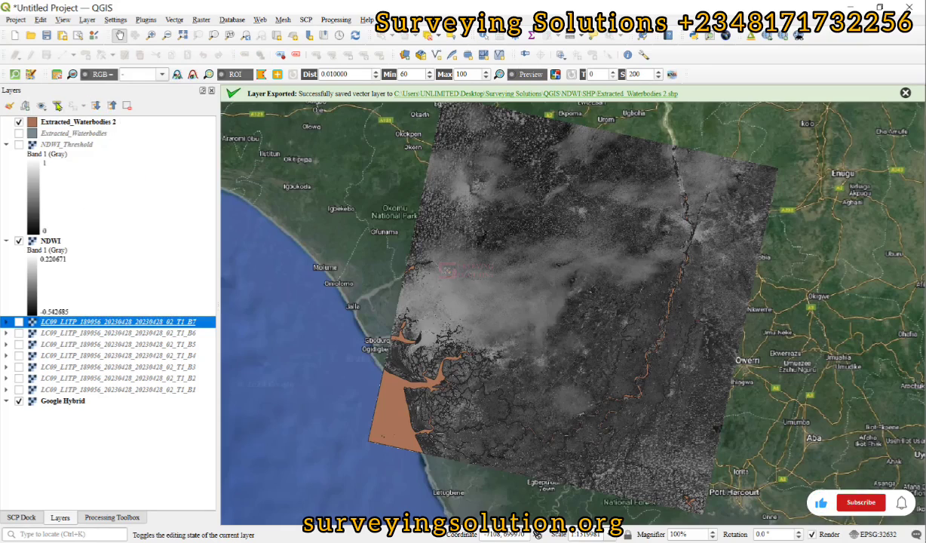
pyautogui.click(34, 124)
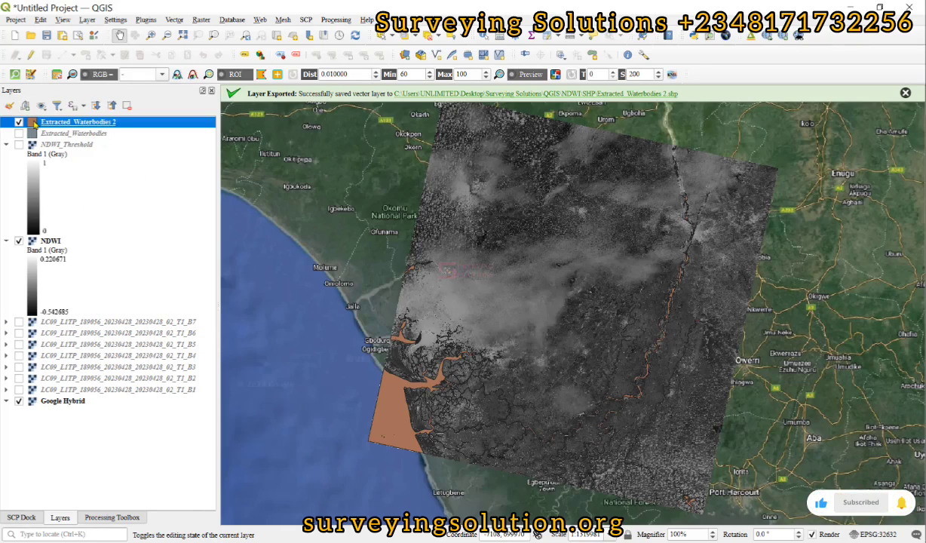
pyautogui.doubleClick(34, 124)
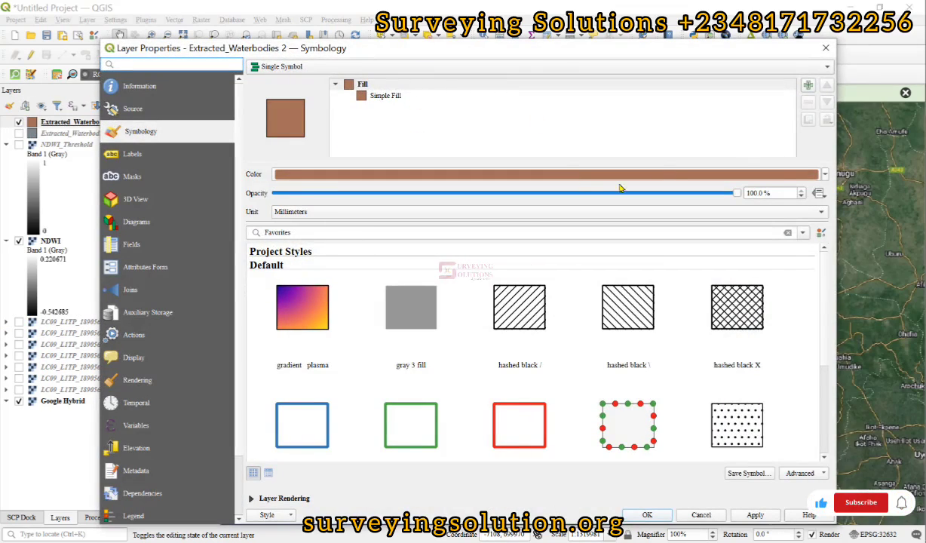
# Change the Extracted_Waterbodies 2 fill from brown to light blue and apply it.
pyautogui.click(690, 175)
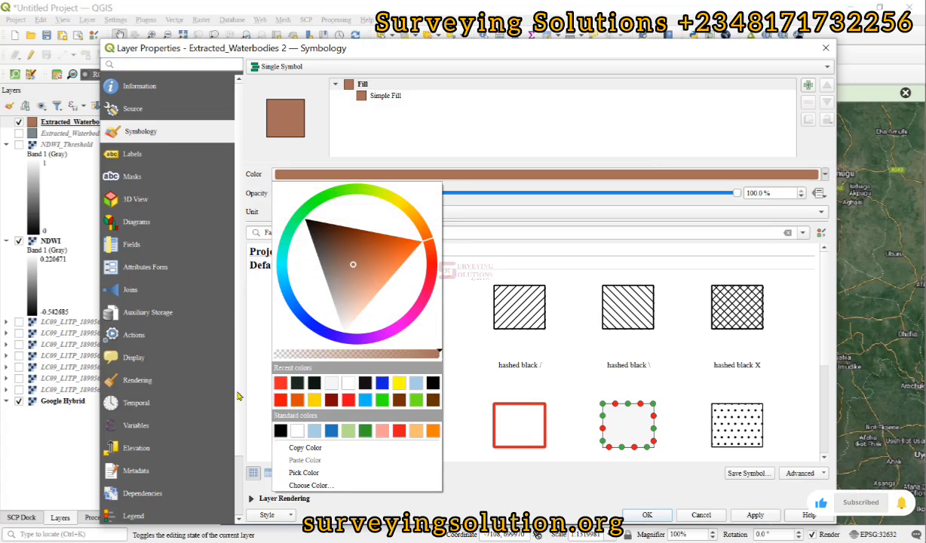
pyautogui.click(416, 382)
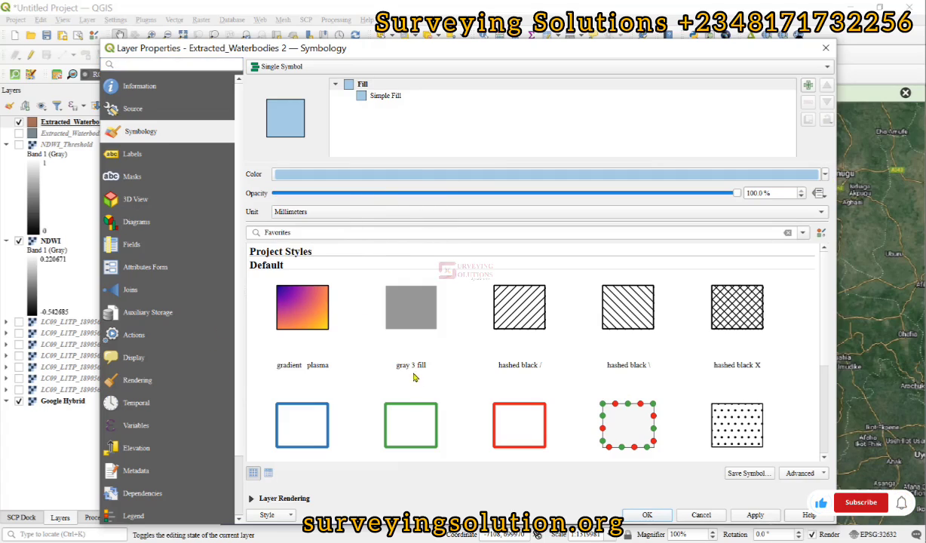
pyautogui.click(406, 95)
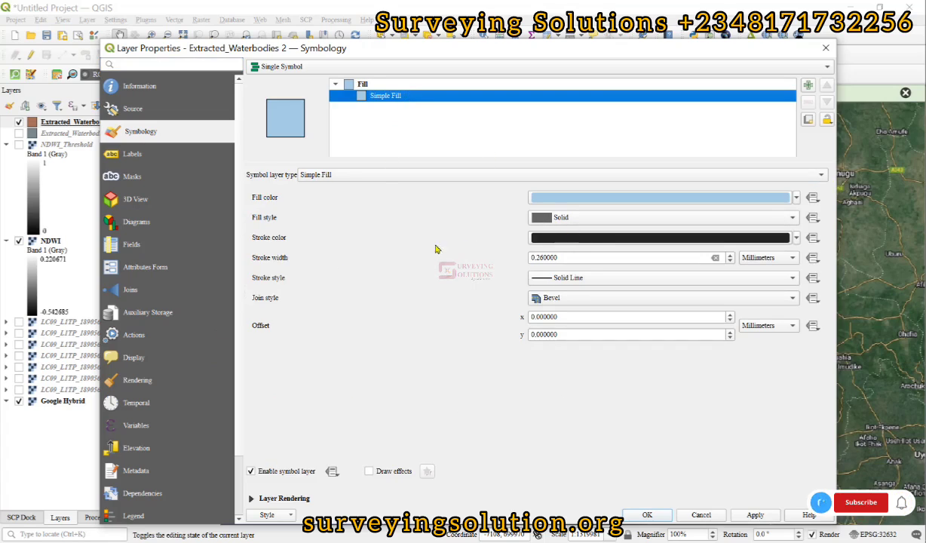
pyautogui.click(752, 515)
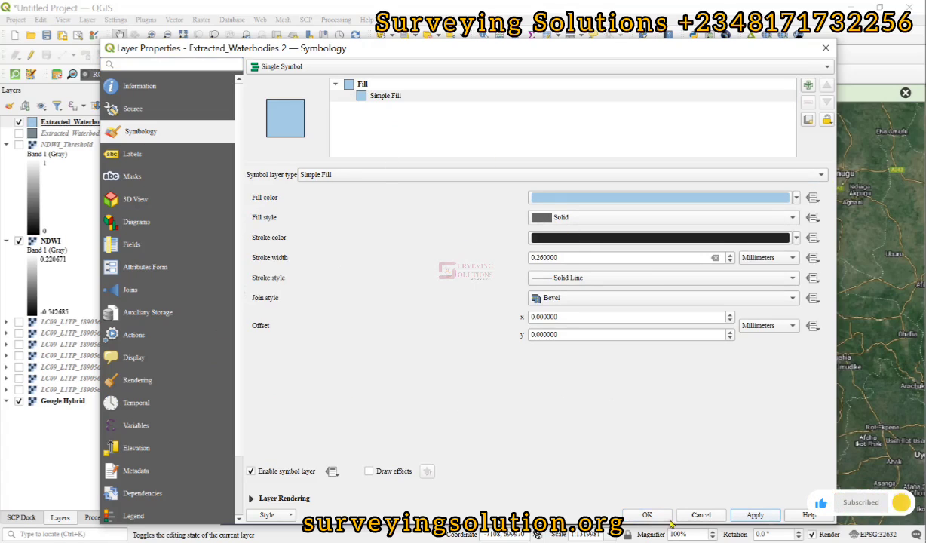
pyautogui.click(649, 515)
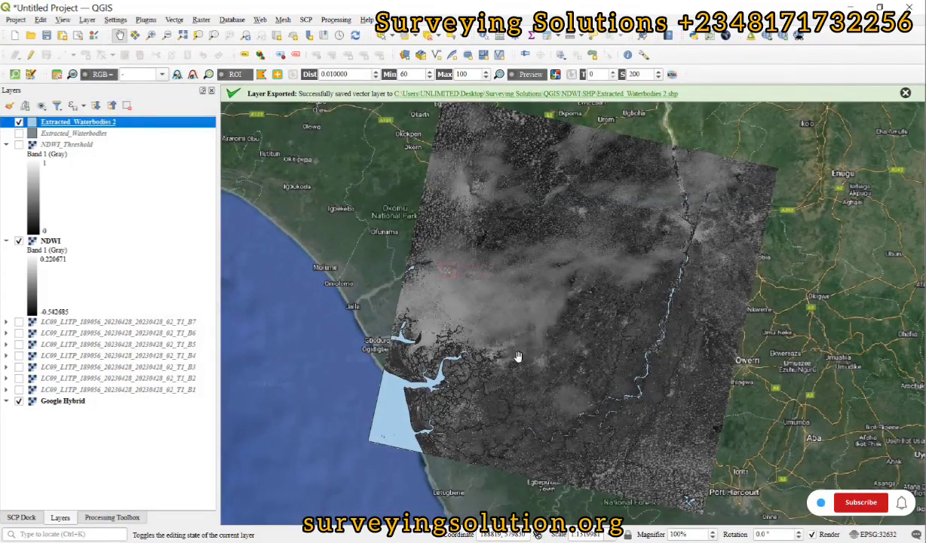
# Zoom in and follow the river to check the light-blue water polygons.
pyautogui.scroll(3, 683, 179)
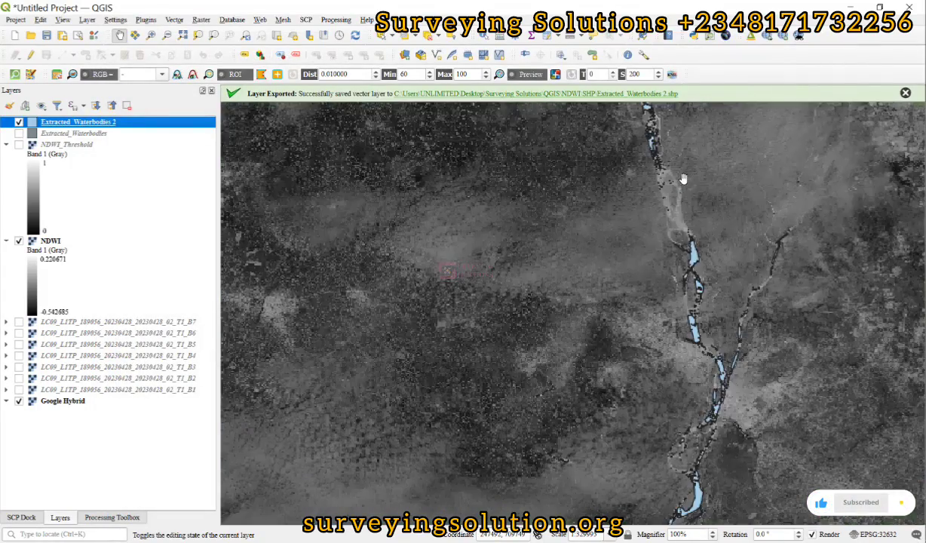
pyautogui.scroll(1, 632, 154)
pyautogui.moveTo(633, 155); pyautogui.dragTo(575, 218)
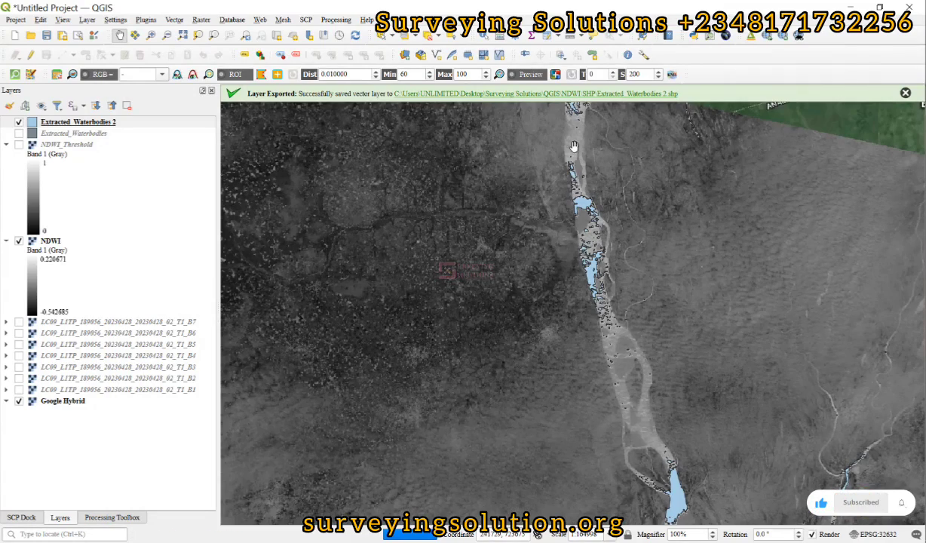
pyautogui.moveTo(630, 350); pyautogui.dragTo(656, 335)
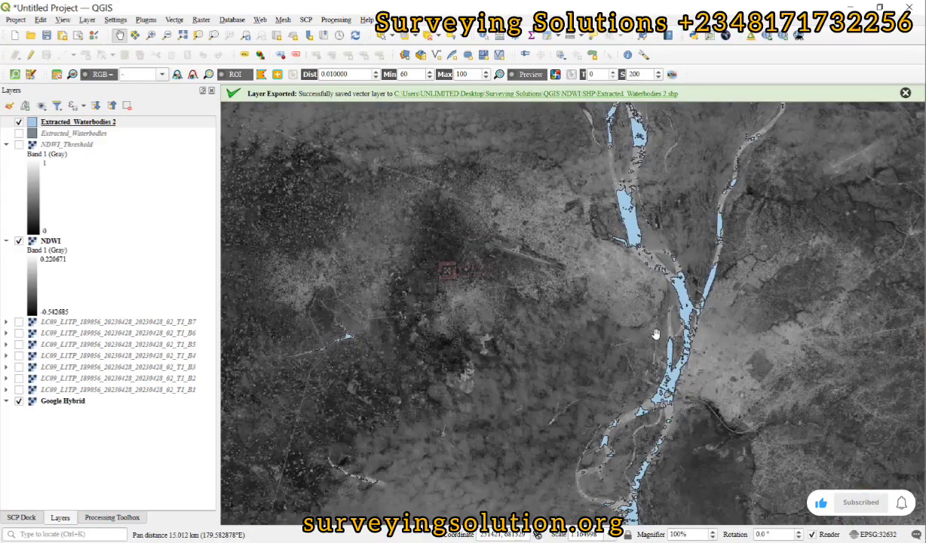
pyautogui.moveTo(624, 417); pyautogui.dragTo(650, 190)
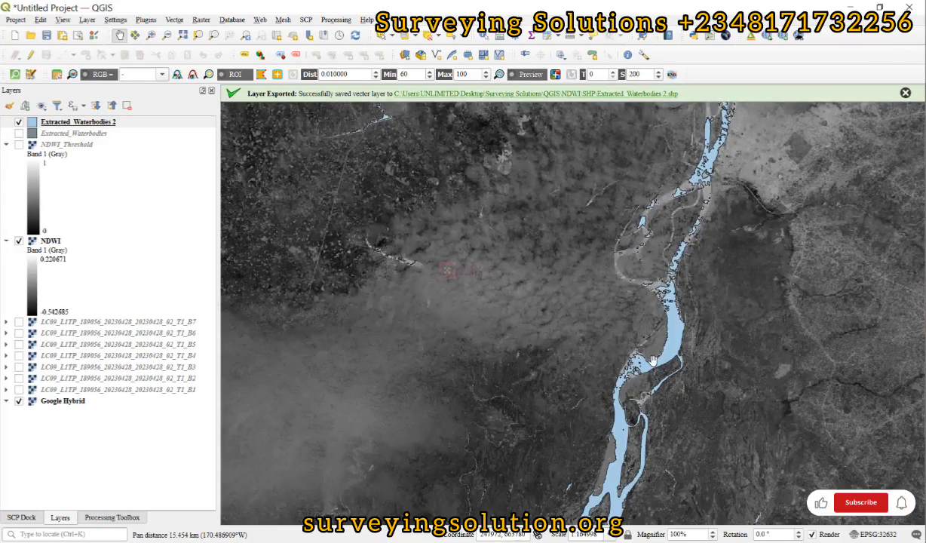
pyautogui.moveTo(647, 242); pyautogui.dragTo(606, 324)
# Zoom back out to the whole raster and switch to the Word NDWI guide.
pyautogui.scroll(1, 639, 267)
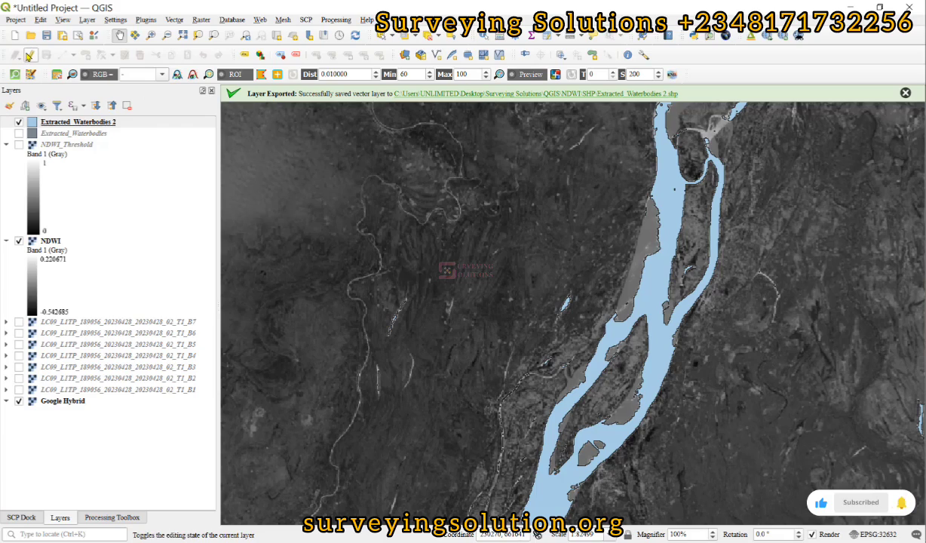
pyautogui.scroll(-3, 513, 322)
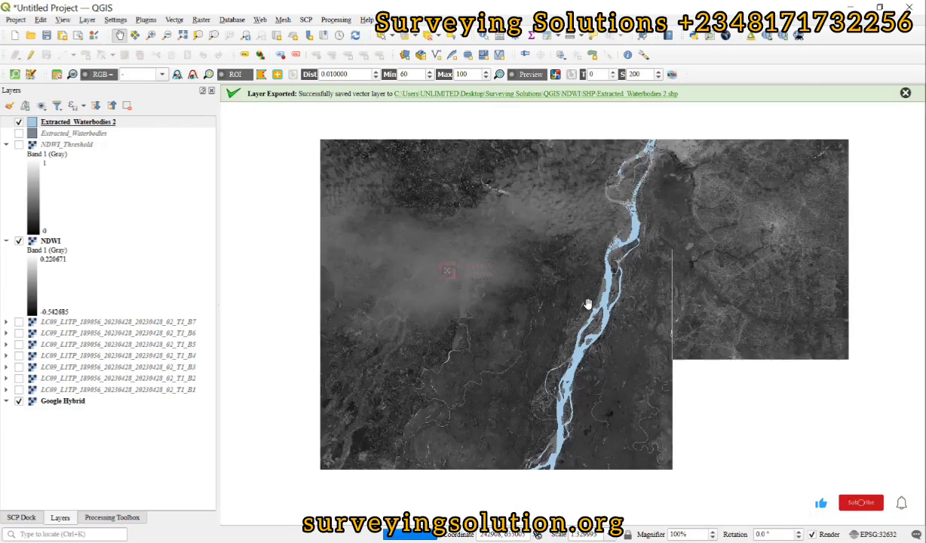
pyautogui.scroll(-3, 516, 397)
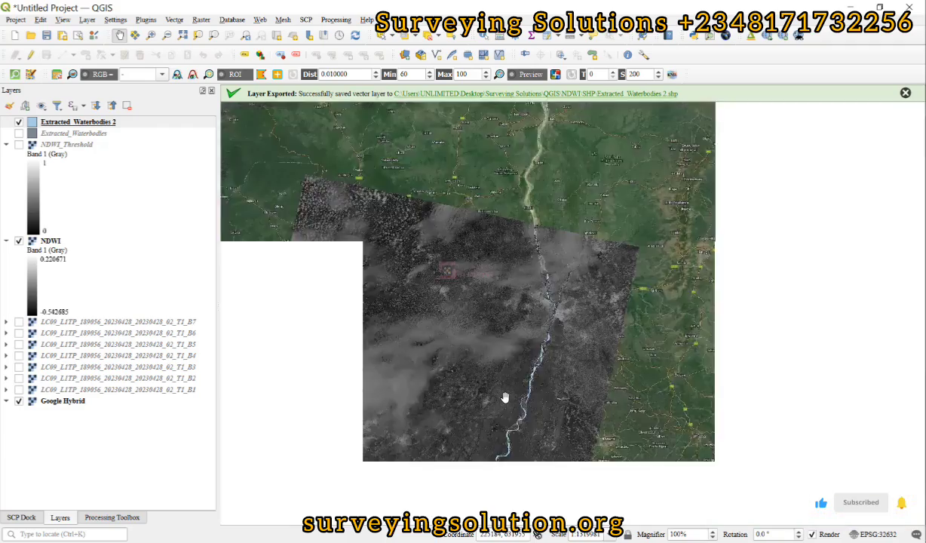
pyautogui.moveTo(474, 417); pyautogui.dragTo(560, 290)
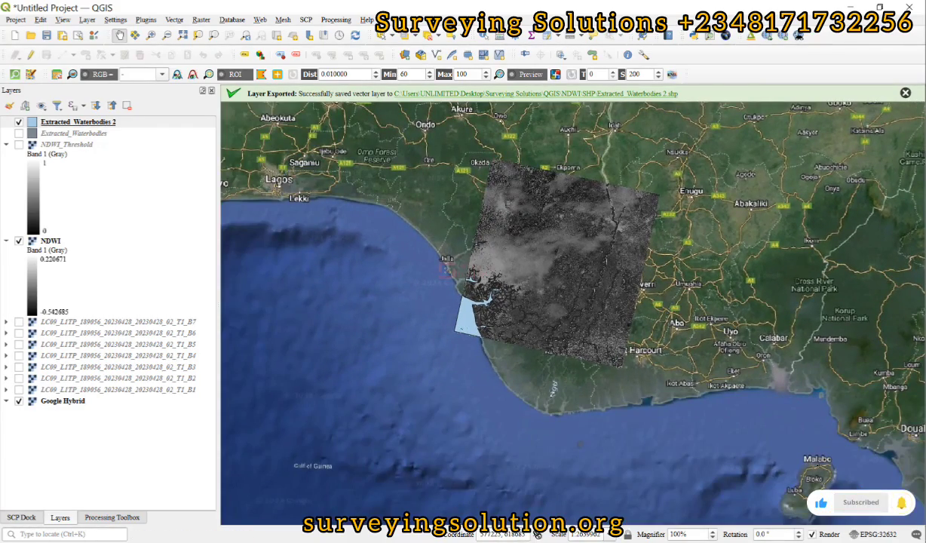
pyautogui.hotkey('alt', 'Tab')
pyautogui.scroll(15, 465, 218)
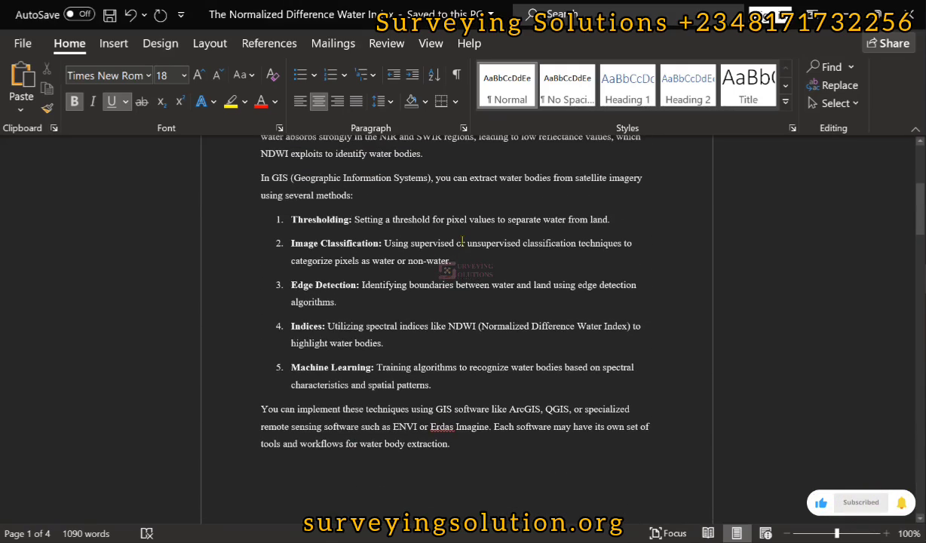
# Scroll the Word notes from the title to the Export Selected Features step, then return to QGIS.
pyautogui.scroll(5, 462, 242)
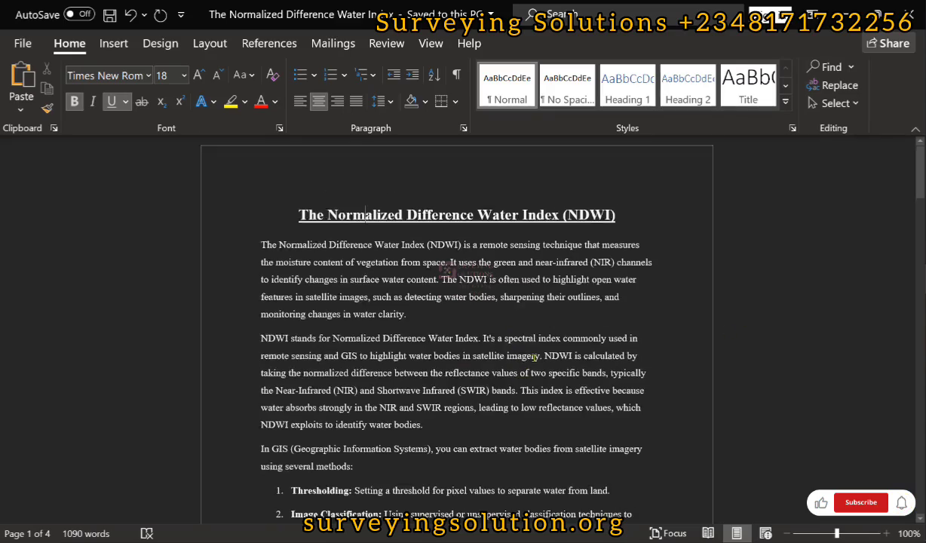
pyautogui.scroll(-10, 645, 316)
pyautogui.scroll(-5, 349, 227)
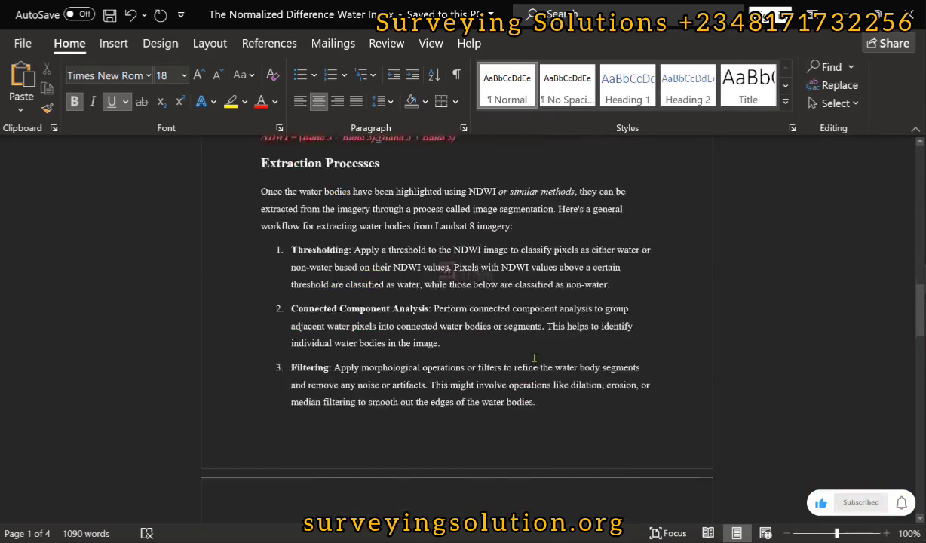
pyautogui.scroll(1, 349, 226)
pyautogui.scroll(-2, 350, 227)
pyautogui.scroll(-7, 349, 226)
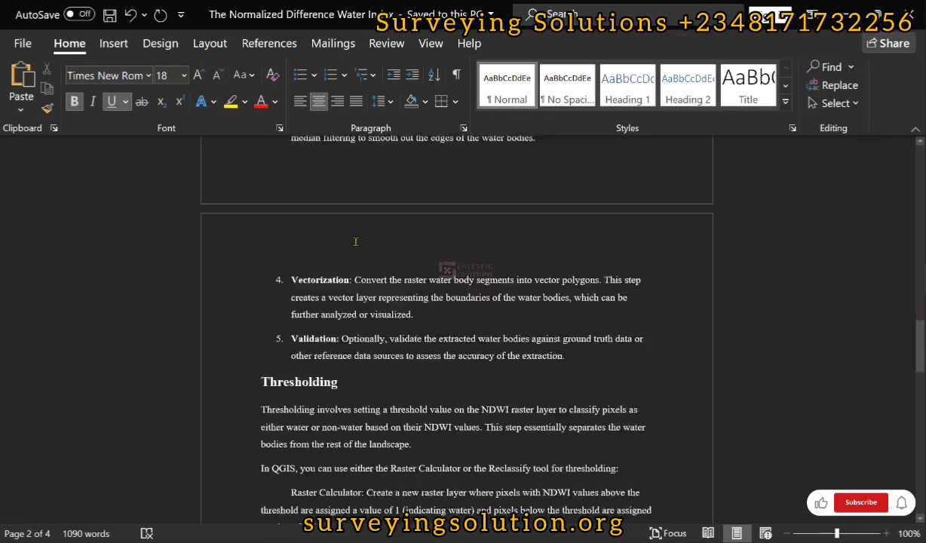
pyautogui.scroll(-6, 310, 274)
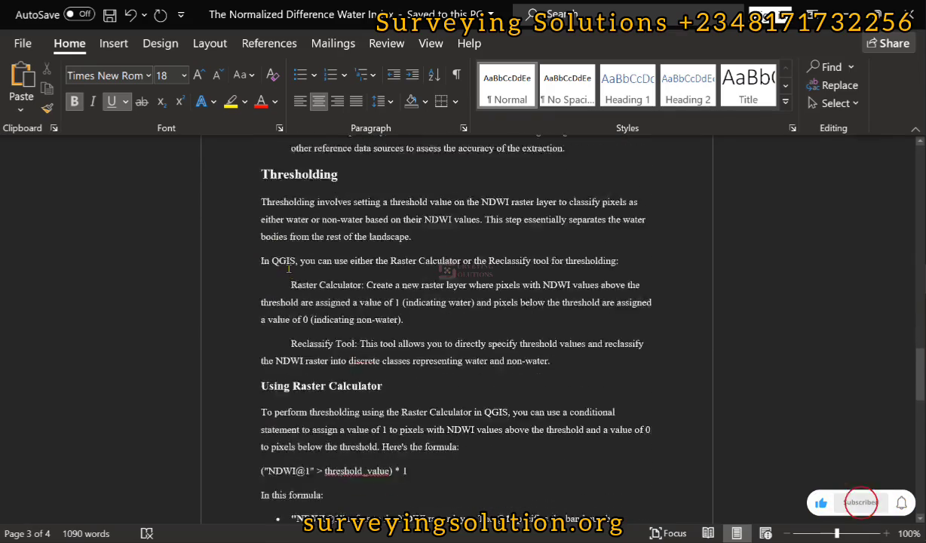
pyautogui.scroll(2, 309, 274)
pyautogui.scroll(-6, 309, 275)
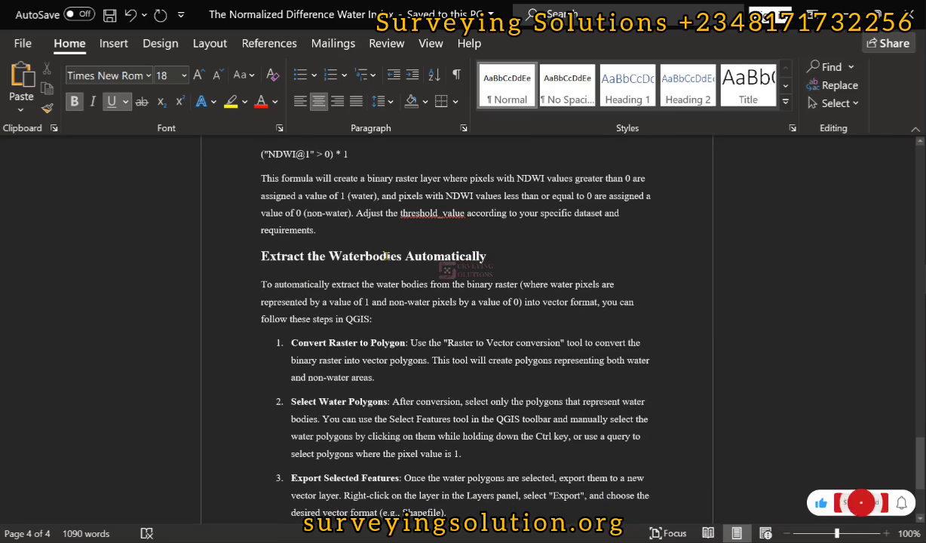
pyautogui.scroll(-4, 377, 261)
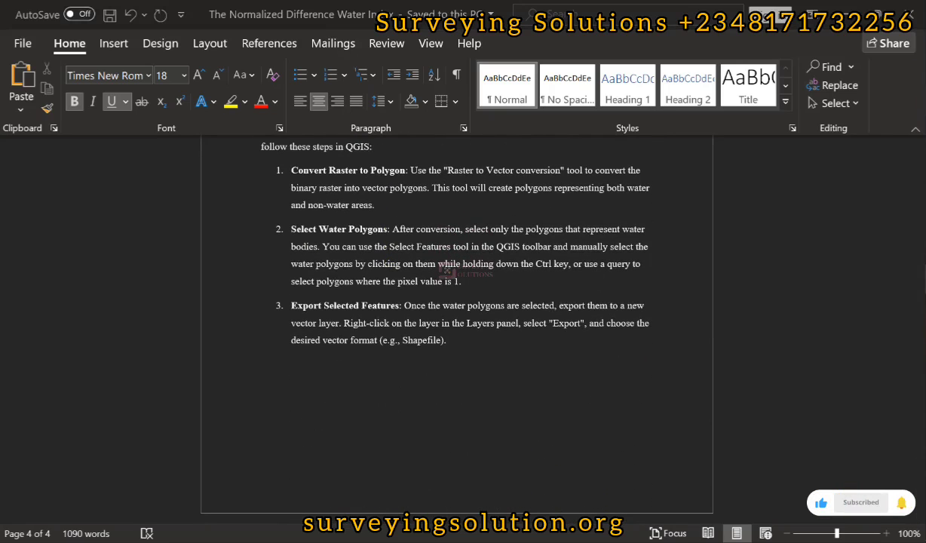
pyautogui.click(889, 60)
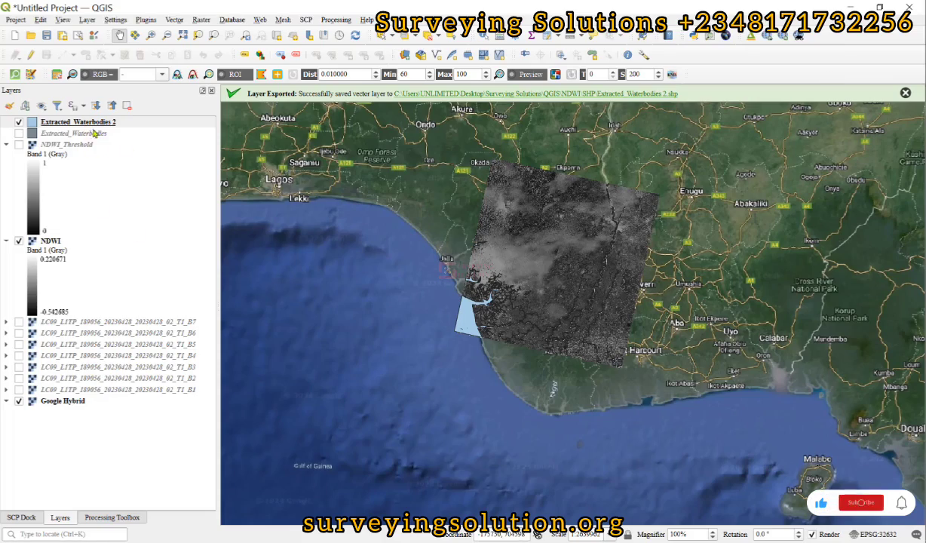
pyautogui.scroll(6, 528, 203)
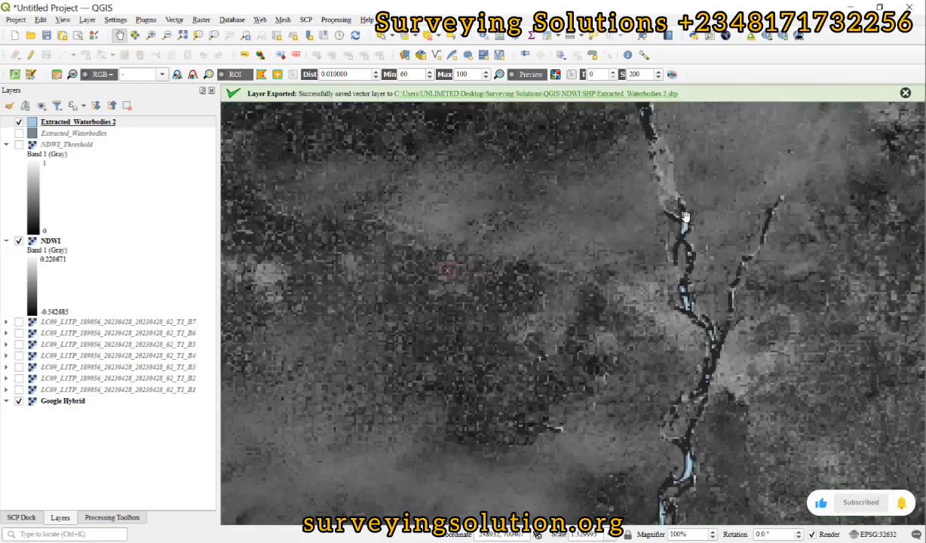
pyautogui.scroll(3, 721, 310)
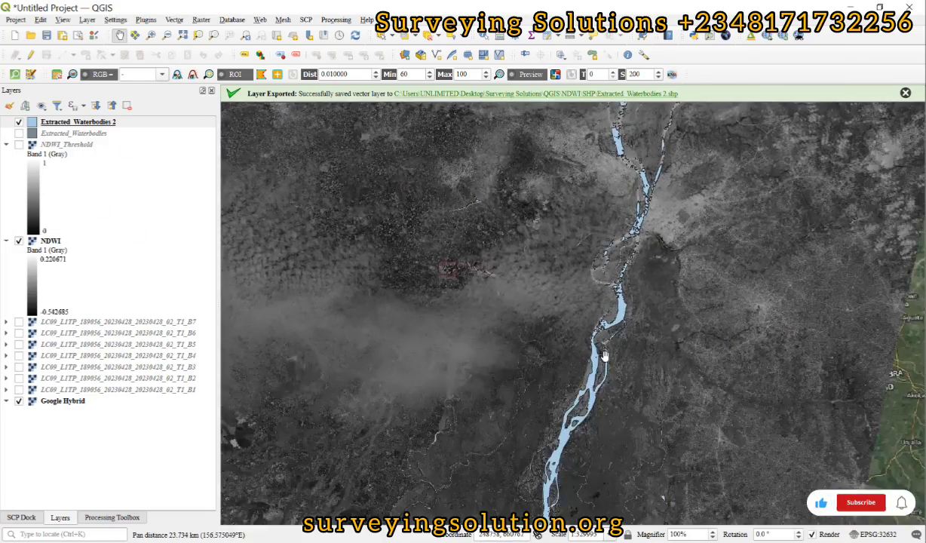
pyautogui.moveTo(722, 310); pyautogui.dragTo(629, 267)
pyautogui.scroll(-5, 626, 267)
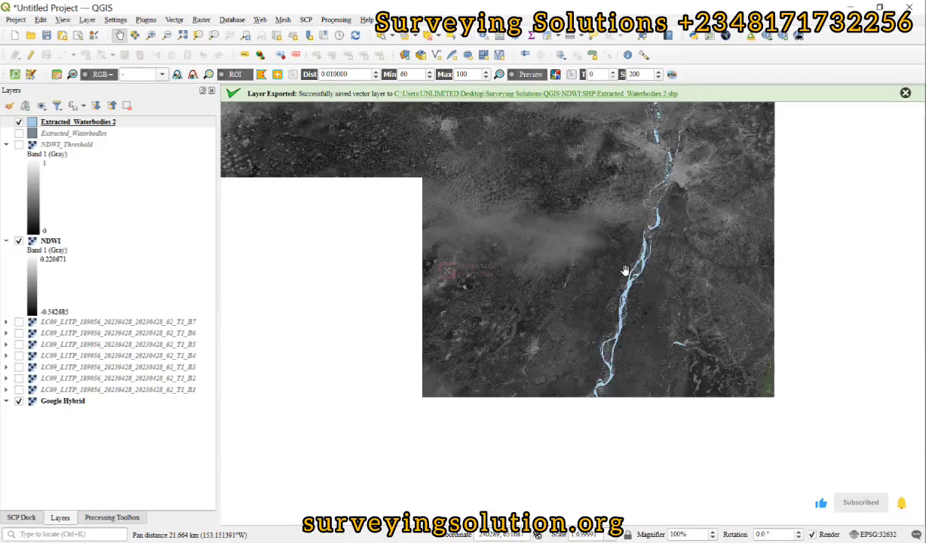
pyautogui.scroll(-3, 552, 258)
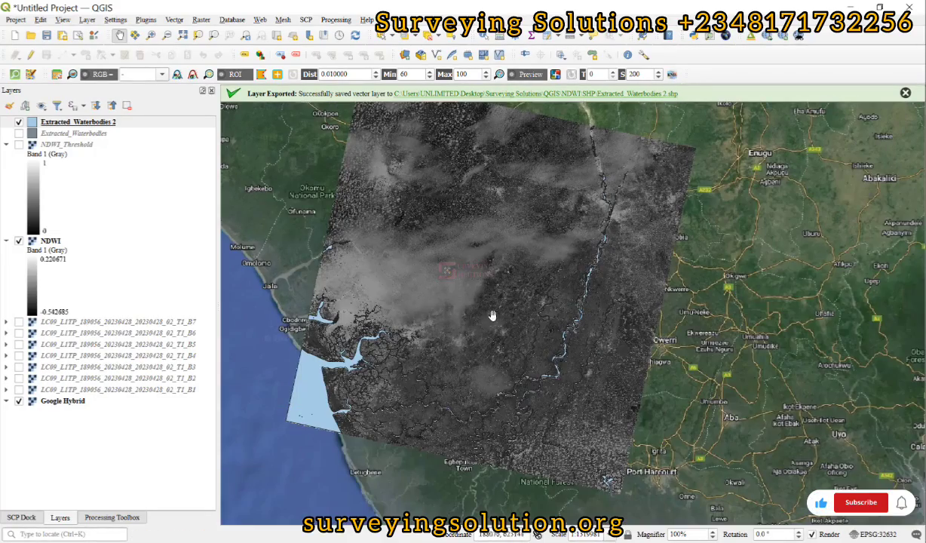
pyautogui.moveTo(480, 277); pyautogui.dragTo(509, 271)
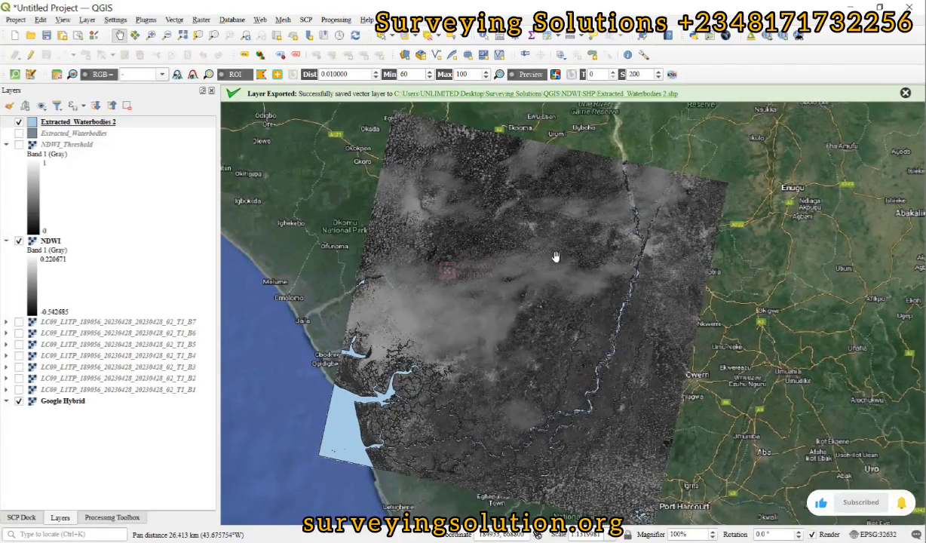